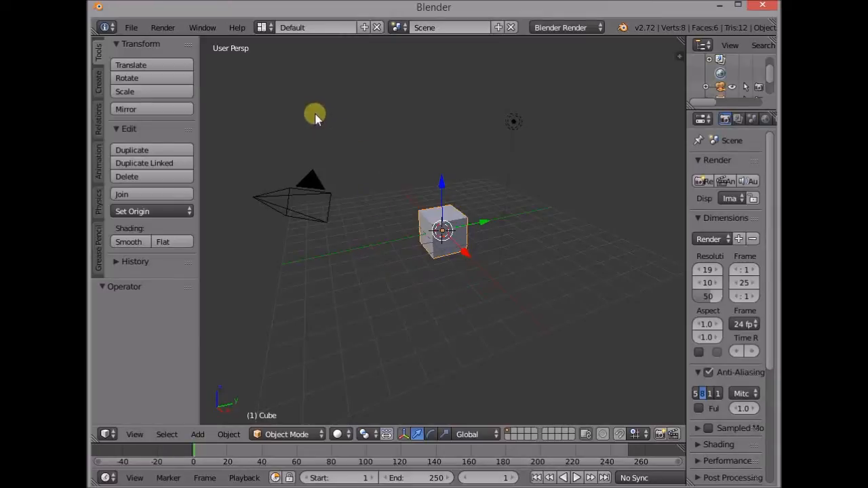
# Step: Switch to the Compositing screen layout and enable Use Nodes and Backdrop in the node editor
pyautogui.click(263, 27)
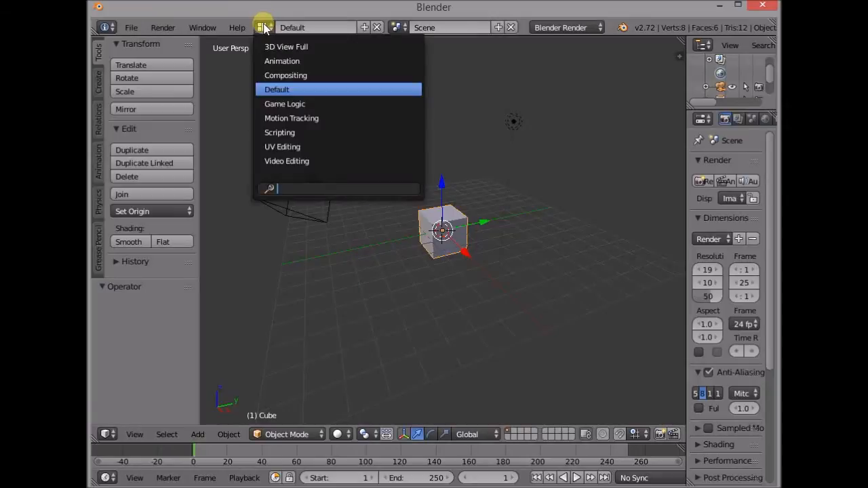
pyautogui.click(307, 77)
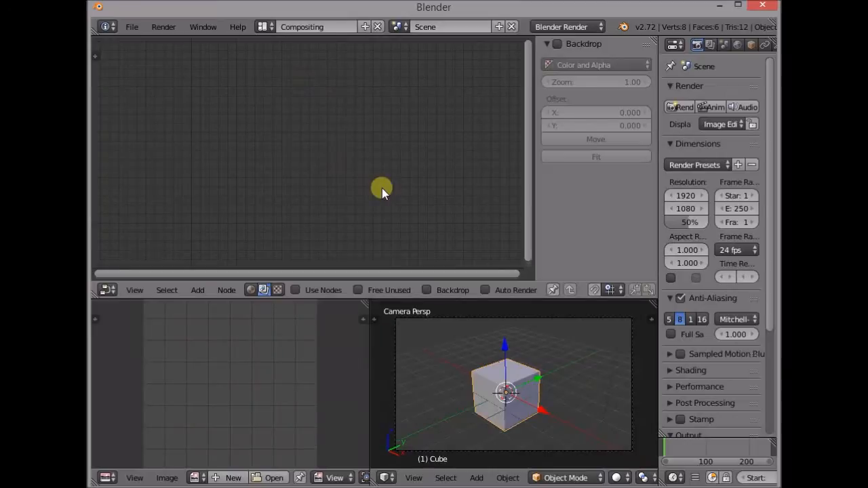
pyautogui.click(300, 289)
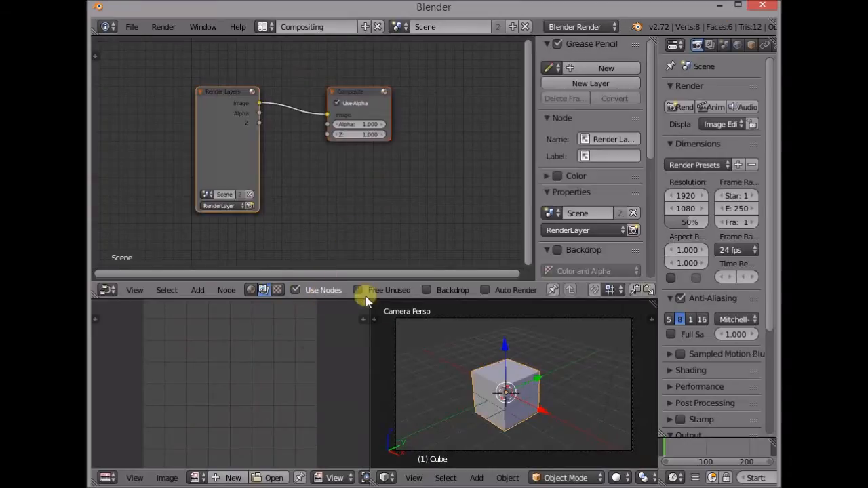
pyautogui.click(425, 291)
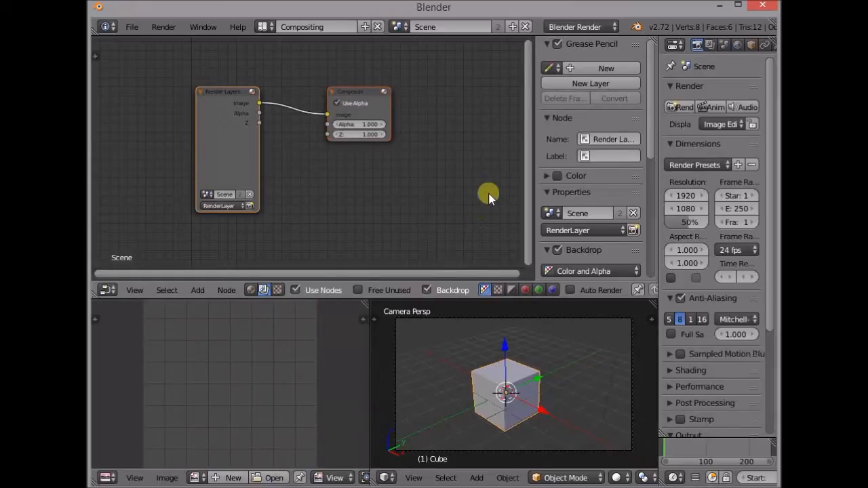
# Step: Delete the Render Layers node from the compositor, leaving the Composite node
pyautogui.click(221, 105)
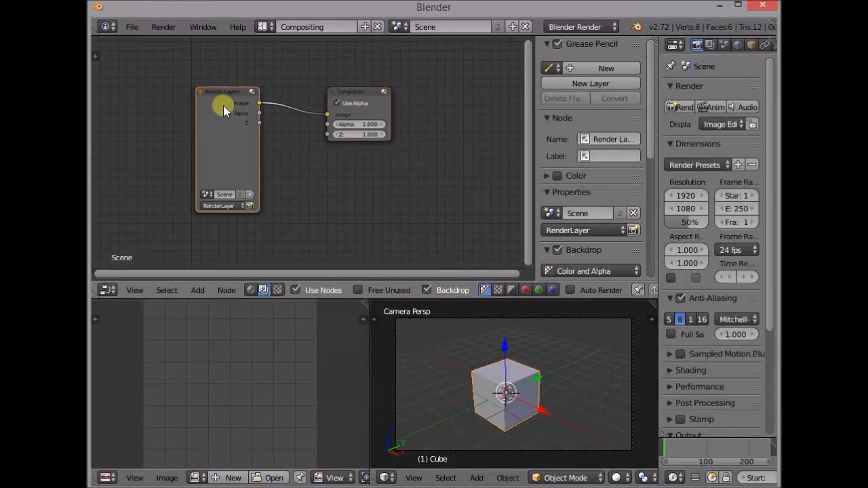
pyautogui.press('x')
pyautogui.moveTo(240, 124); pyautogui.dragTo(324, 182, button='middle')
pyautogui.scroll(-1, 327, 190)
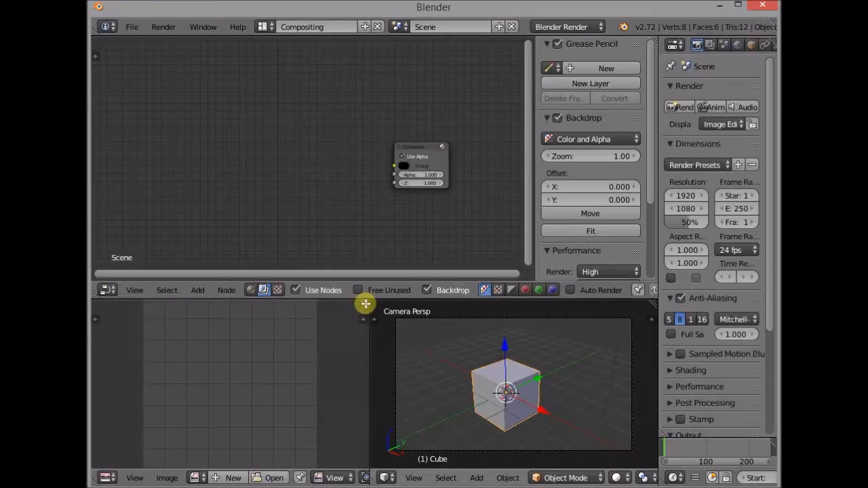
# Step: Merge the 3D view and image editor areas away so the node editor takes their space, and hide its properties region
pyautogui.moveTo(365, 304); pyautogui.dragTo(420, 317)
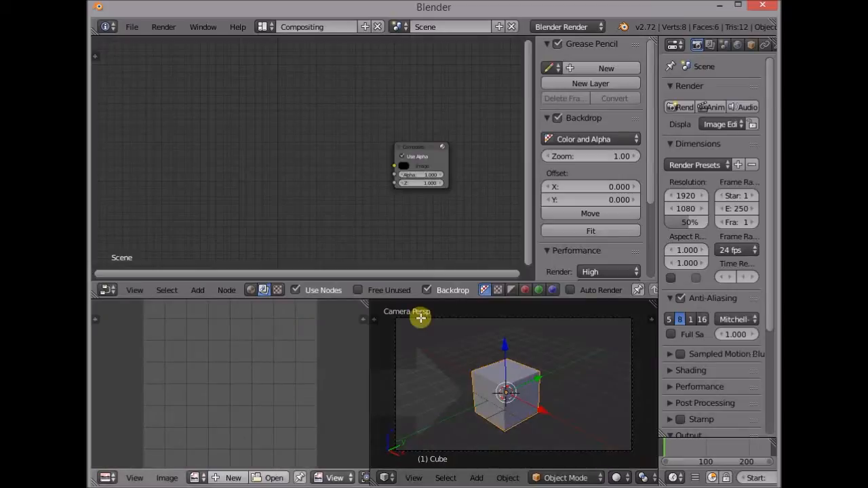
pyautogui.moveTo(420, 317); pyautogui.dragTo(421, 317)
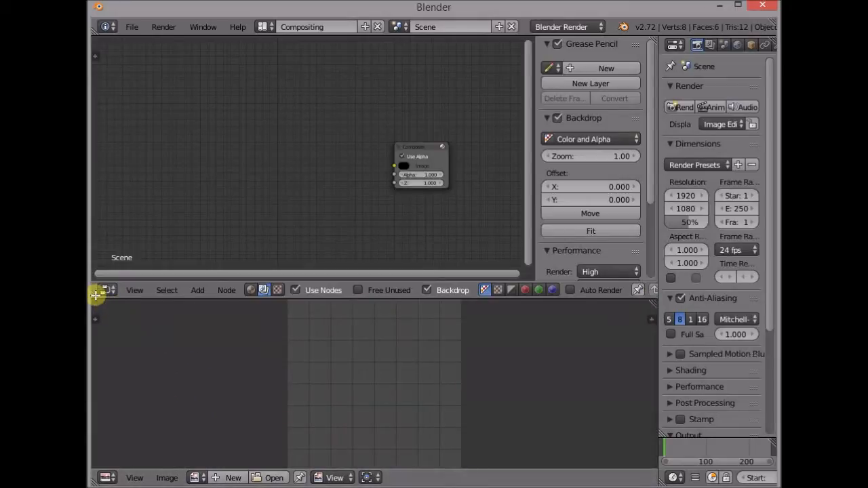
pyautogui.moveTo(96, 294); pyautogui.dragTo(95, 316)
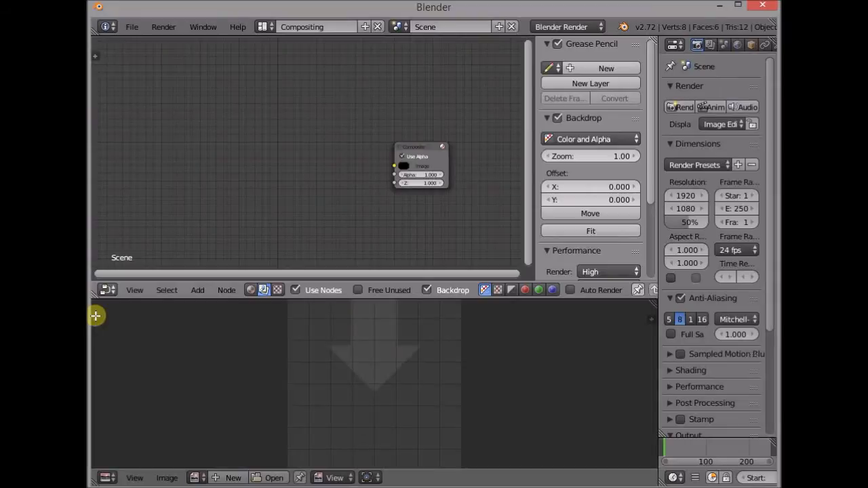
pyautogui.moveTo(95, 316); pyautogui.dragTo(96, 315)
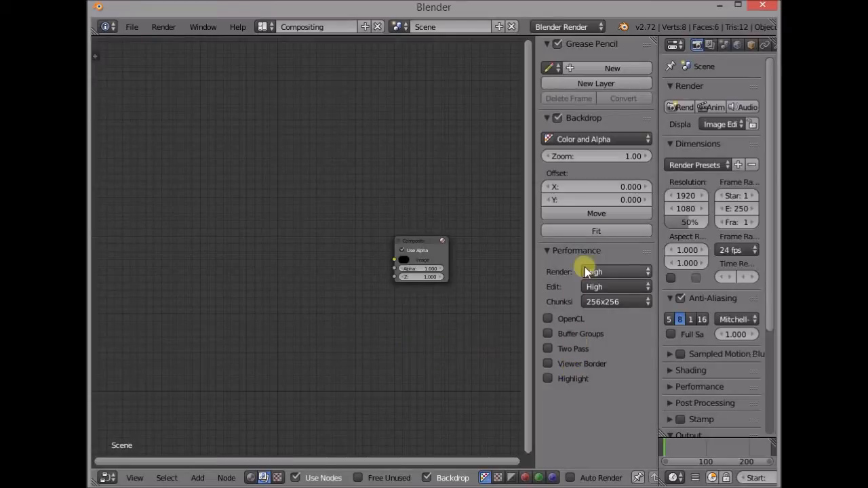
pyautogui.press('n')
# Step: Add a Movie Clip input node to the node tree, well before the Composite node
pyautogui.moveTo(403, 370); pyautogui.dragTo(460, 359, button='middle')
pyautogui.hotkey('shift', 'a')
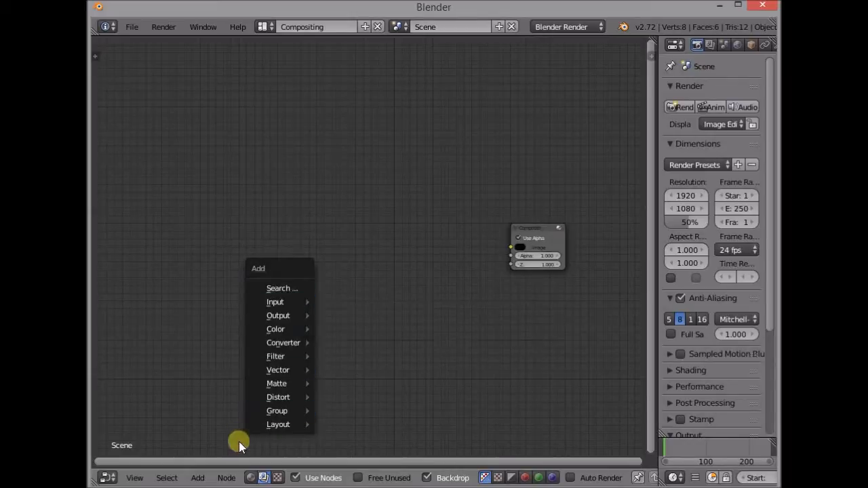
pyautogui.click(197, 478)
pyautogui.moveTo(225, 434)
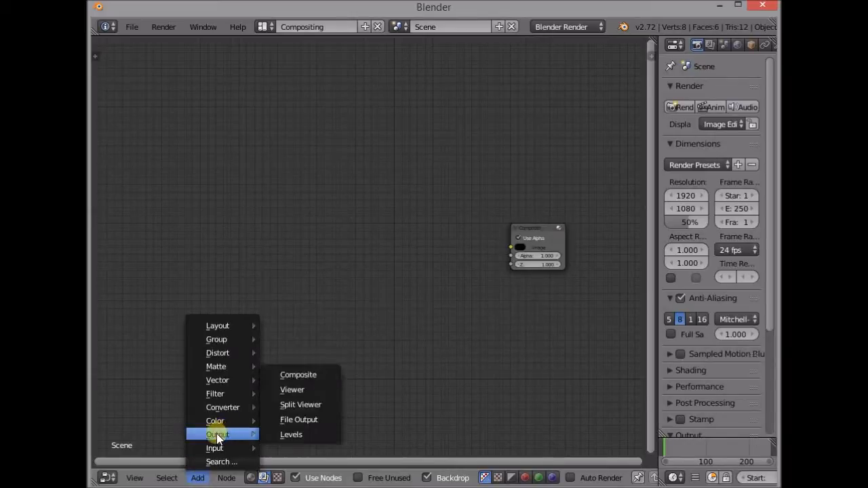
pyautogui.moveTo(216, 451)
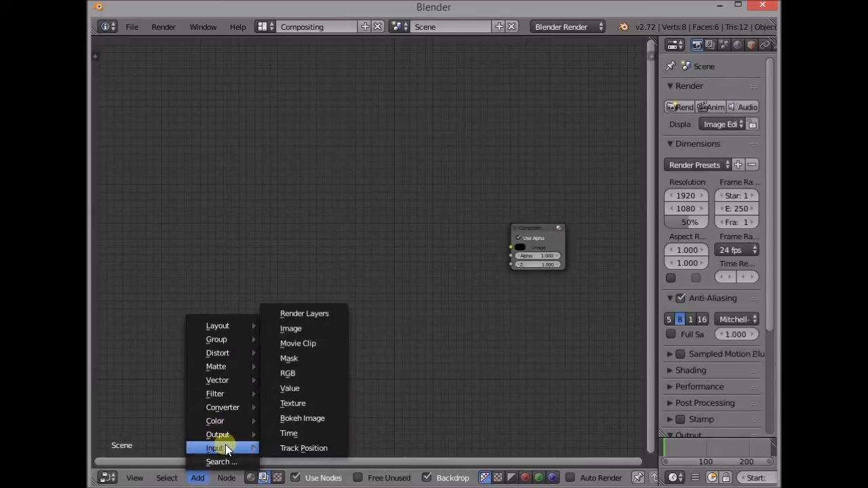
pyautogui.click(309, 347)
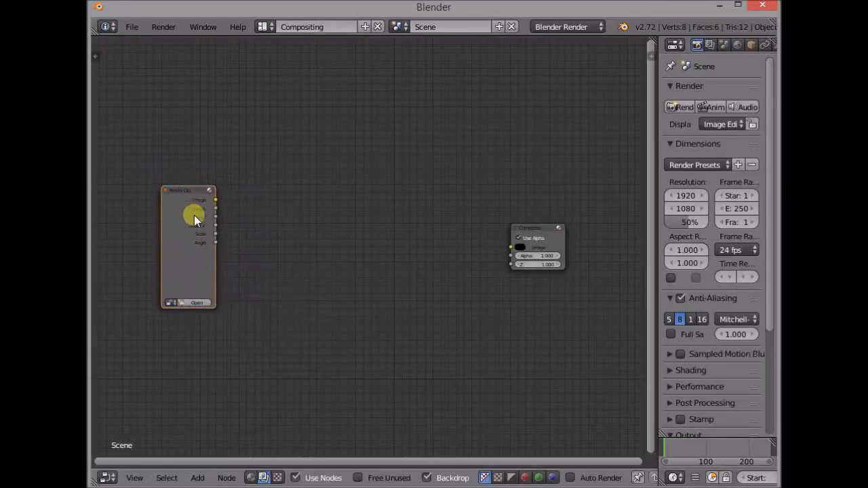
# Step: Load the video from the recent folder 21 into the Movie Clip node and move the node farther from Composite
pyautogui.click(205, 303)
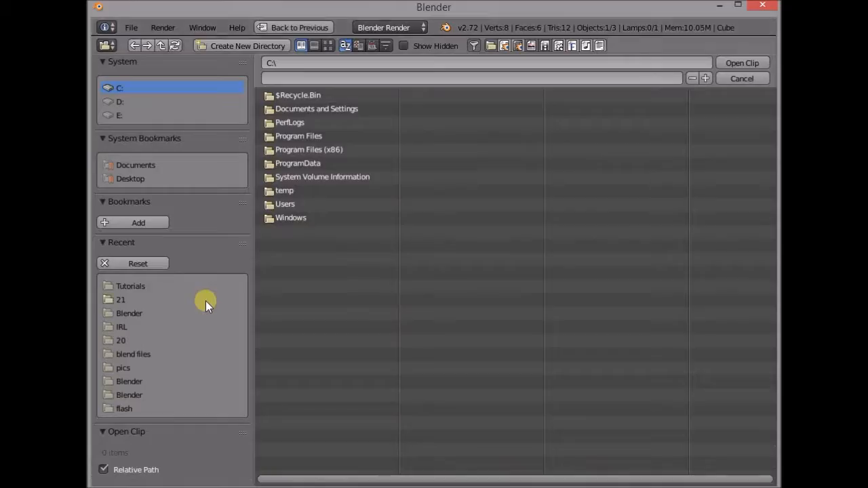
pyautogui.click(143, 299)
pyautogui.doubleClick(319, 136)
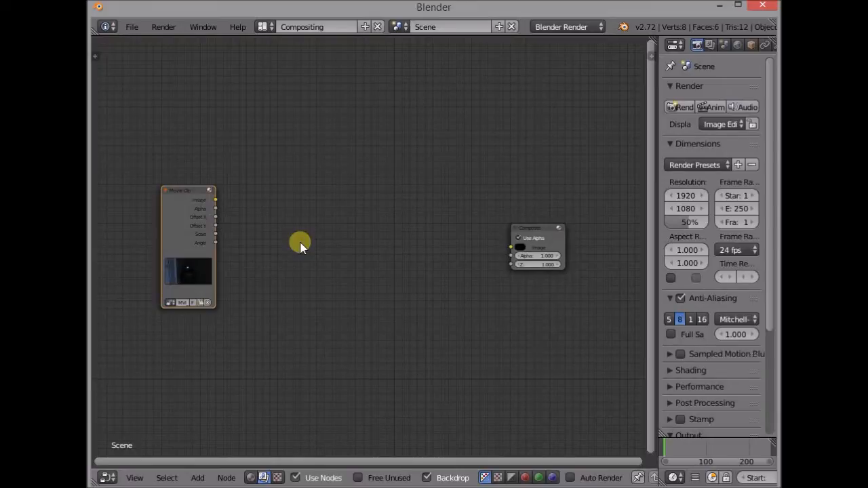
pyautogui.moveTo(186, 194); pyautogui.dragTo(146, 205)
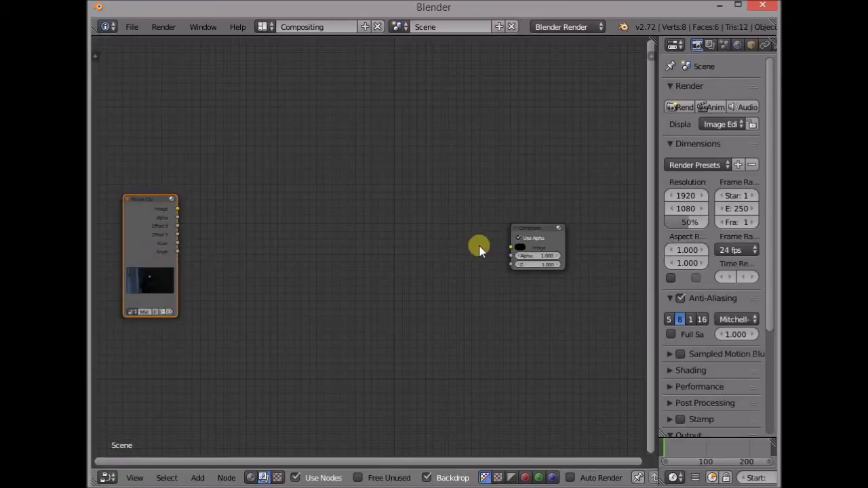
# Step: Connect the Movie Clip node's Image output to the Composite node's Image input
pyautogui.moveTo(179, 209); pyautogui.dragTo(511, 247)
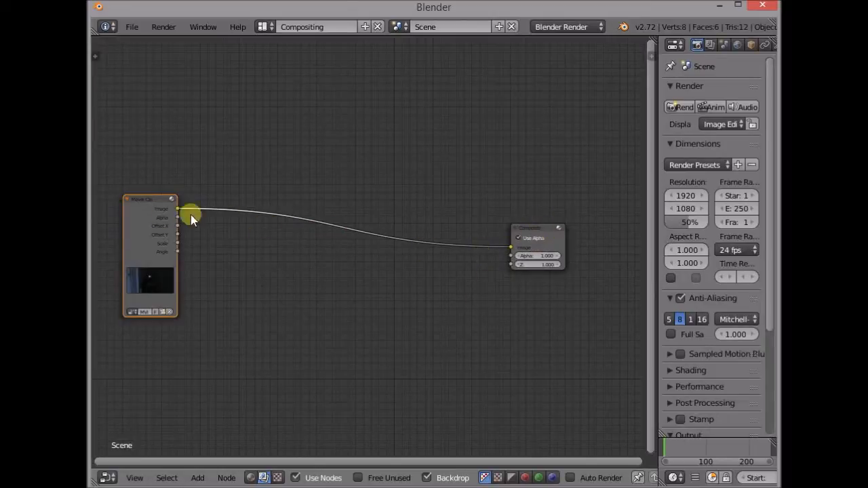
pyautogui.click(540, 231)
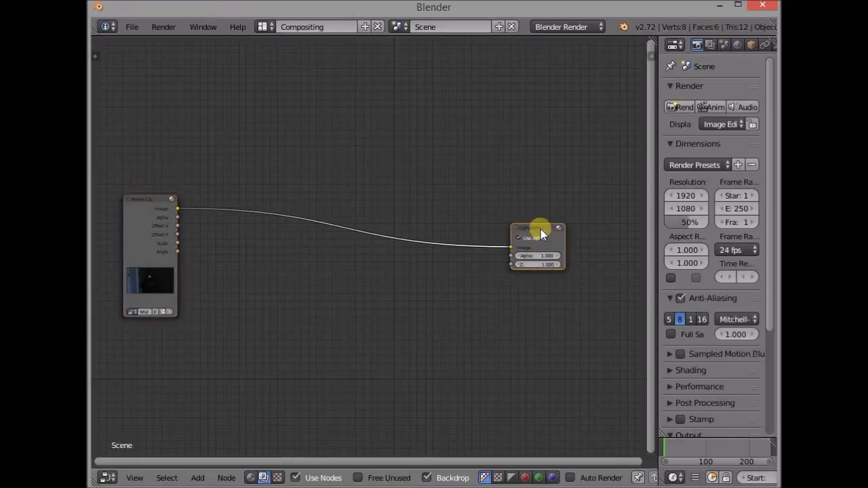
pyautogui.click(141, 205)
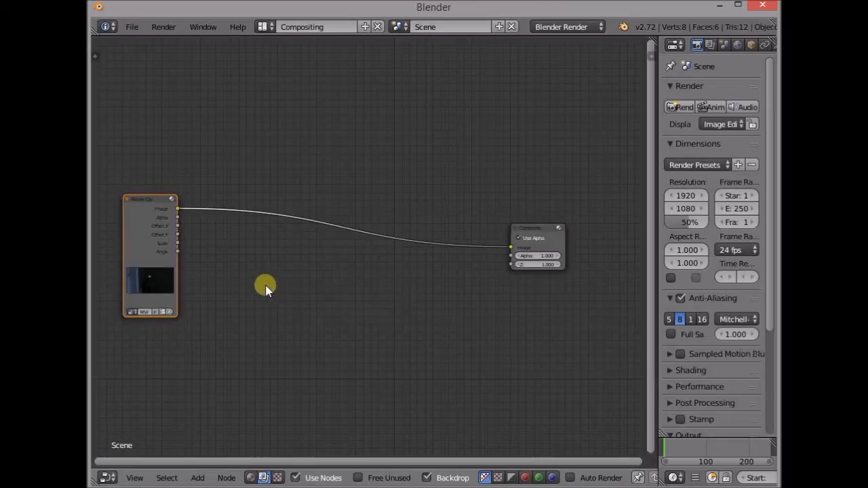
# Step: Add a Viewer output node below the Composite node and connect the Movie Clip's Image output to it
pyautogui.click(201, 478)
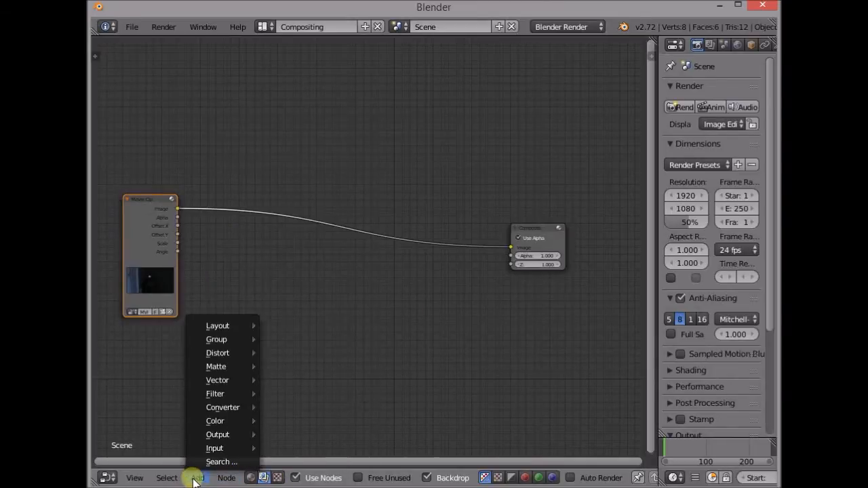
pyautogui.moveTo(217, 434)
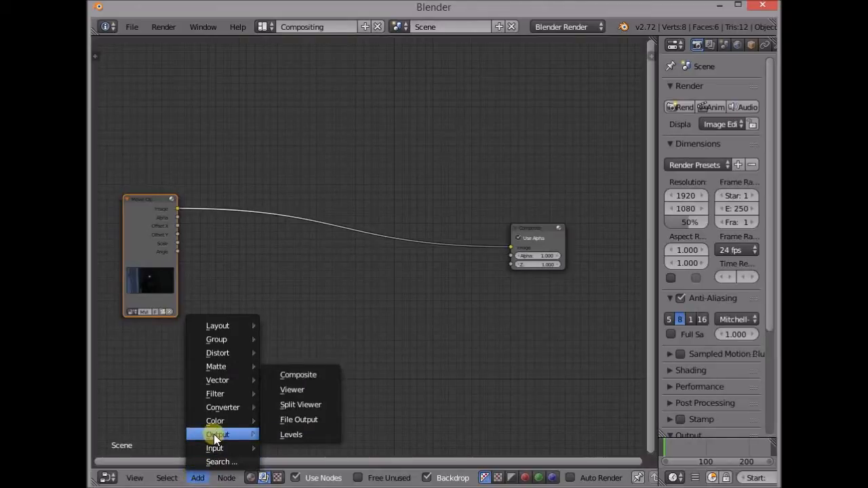
pyautogui.click(290, 389)
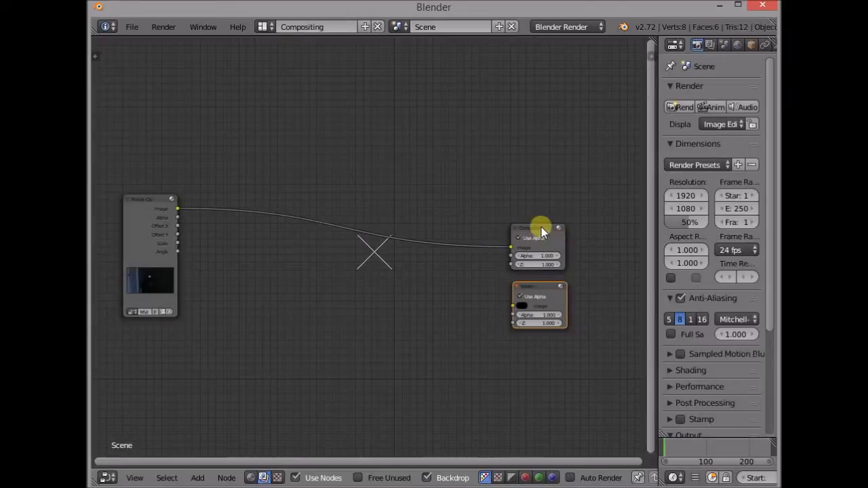
pyautogui.click(559, 246)
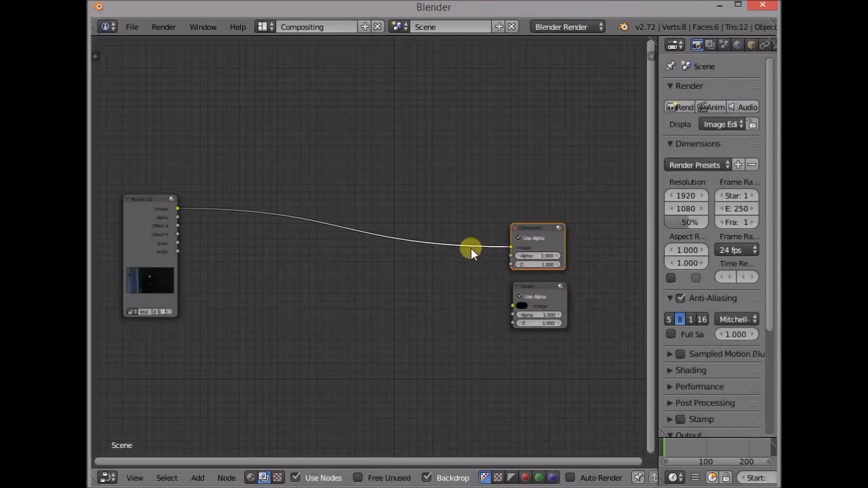
pyautogui.moveTo(178, 206); pyautogui.dragTo(510, 305)
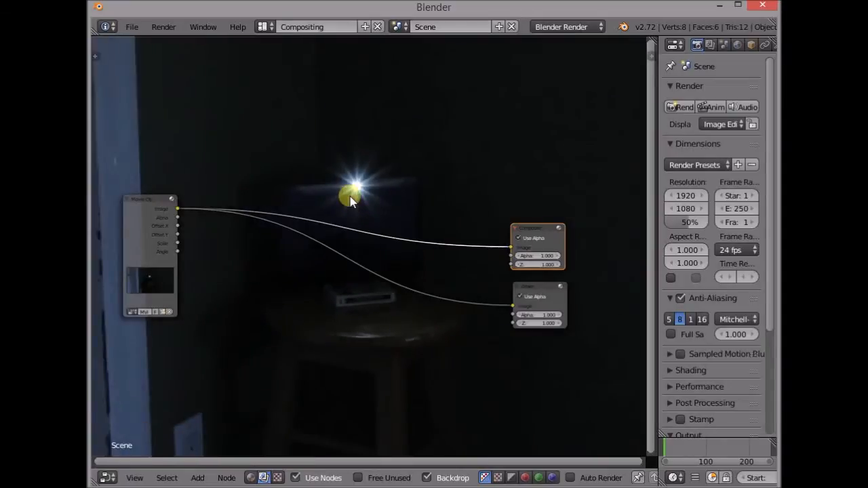
# Step: Zoom the backdrop image out until the whole frame fits inside the node editor
pyautogui.press('v')
pyautogui.press('v')
pyautogui.press('v')
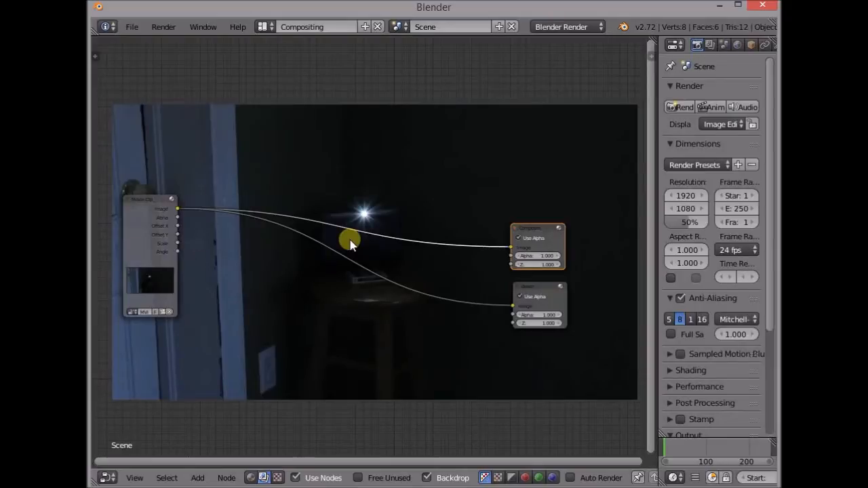
pyautogui.hotkey('alt', 'v')
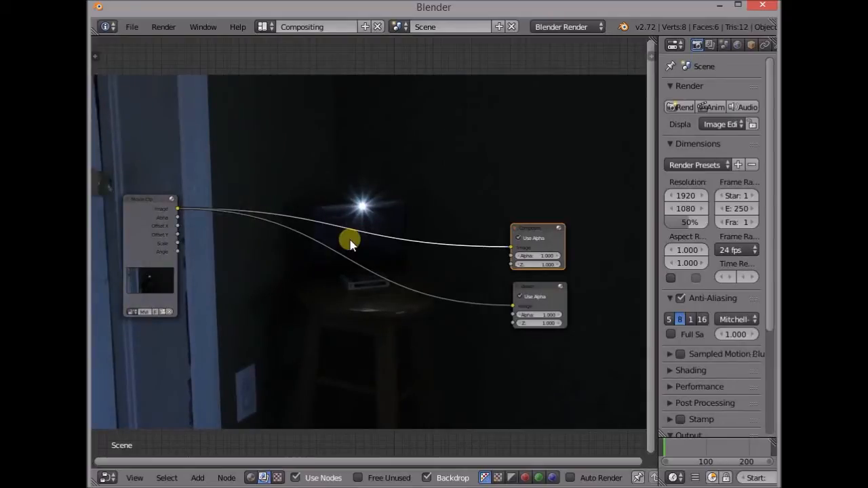
pyautogui.press('v')
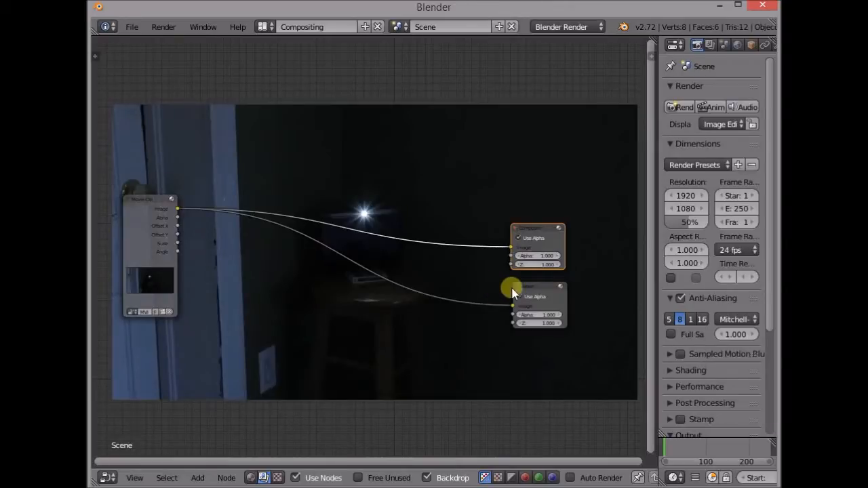
# Step: Align the Viewer node under the Composite node and disconnect its Image input from the Movie Clip
pyautogui.click(530, 286)
pyautogui.moveTo(526, 285); pyautogui.dragTo(524, 282)
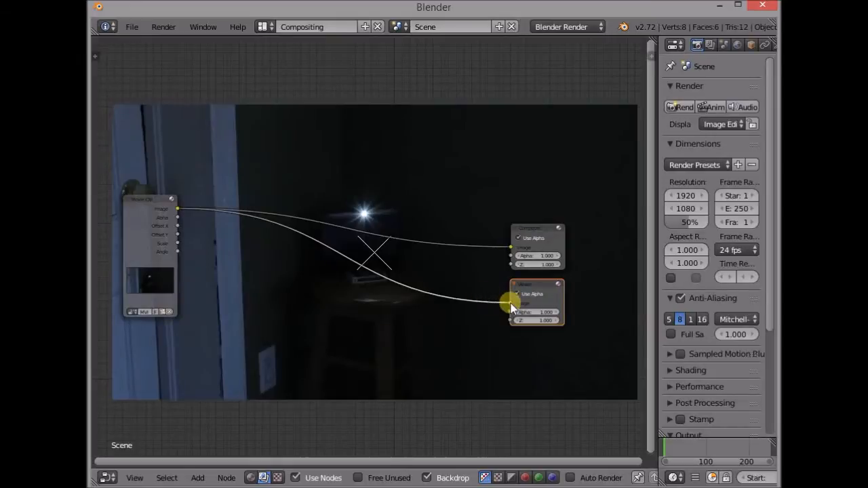
pyautogui.moveTo(510, 304); pyautogui.dragTo(475, 290)
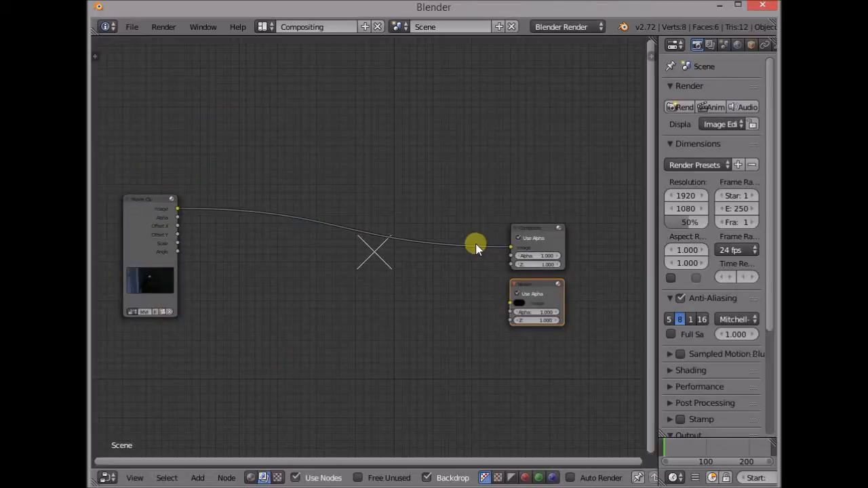
# Step: Insert a reroute point on the Composite link, connect it to the Viewer's Image input and place it between both output nodes
pyautogui.keyDown('ctrl'); pyautogui.moveTo(477, 229); pyautogui.dragTo(475, 264, button='right'); pyautogui.keyUp('ctrl')
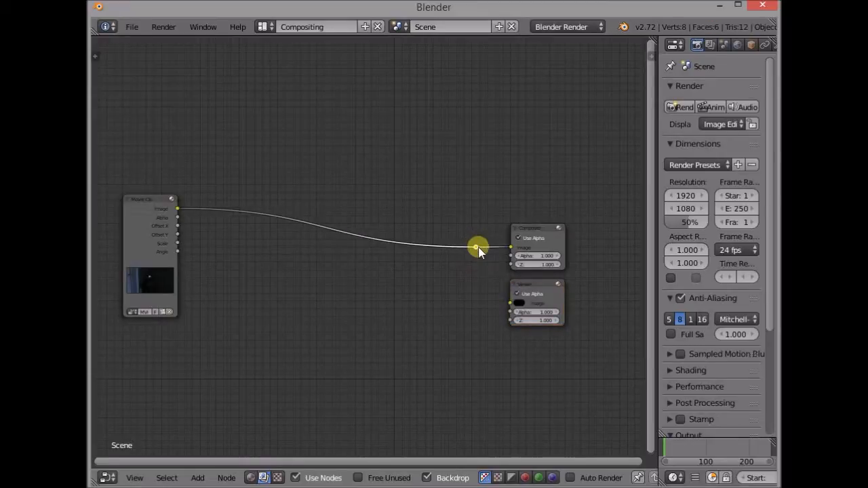
pyautogui.moveTo(476, 248); pyautogui.dragTo(510, 302)
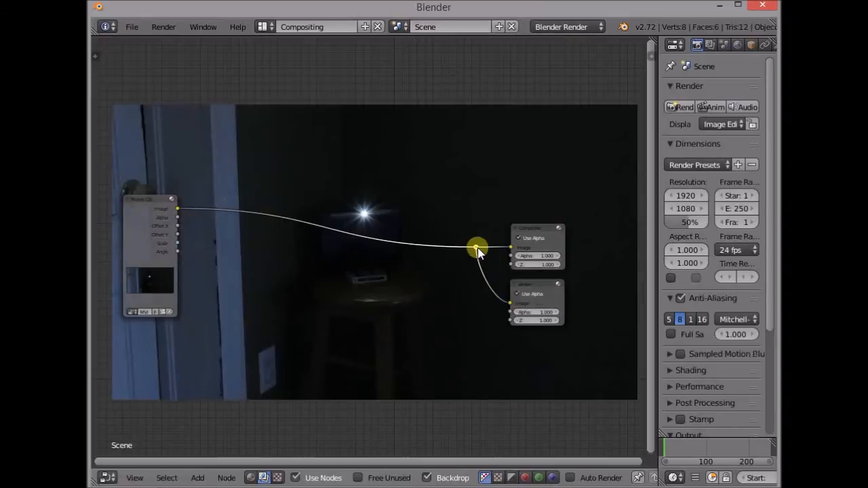
pyautogui.press('g')
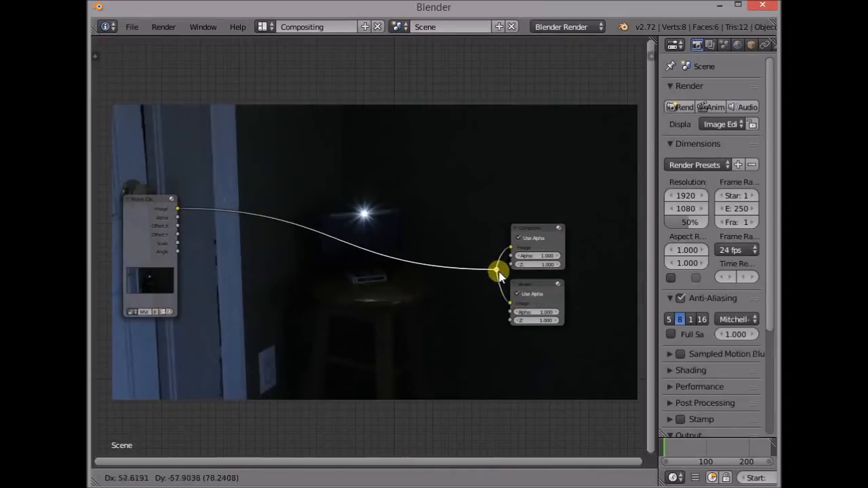
pyautogui.click(496, 271)
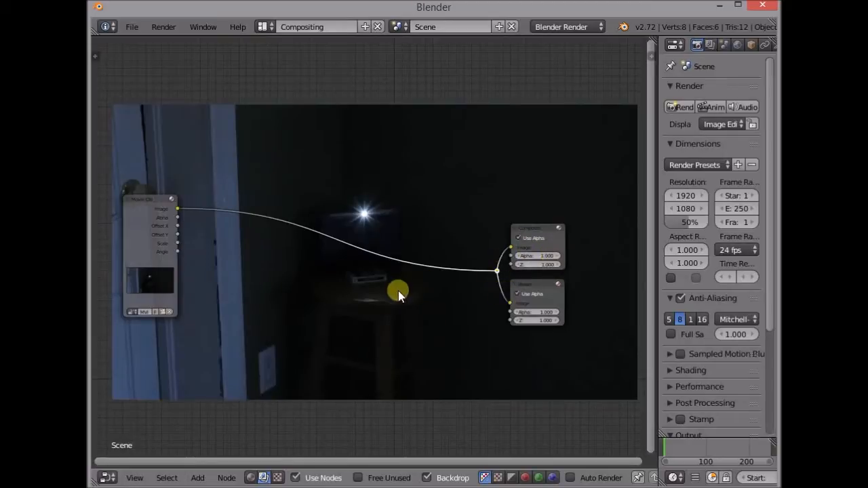
# Step: Move the Movie Clip node farther from the output nodes to make room between them
pyautogui.moveTo(152, 199); pyautogui.dragTo(129, 201)
pyautogui.moveTo(227, 263); pyautogui.dragTo(304, 261, button='middle')
pyautogui.scroll(-4, 299, 261)
pyautogui.moveTo(249, 213); pyautogui.dragTo(147, 213)
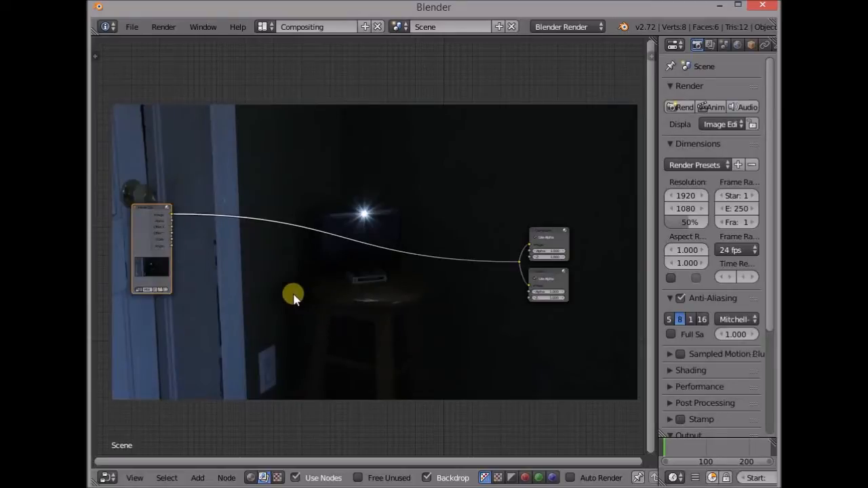
pyautogui.hotkey('shift', 'a')
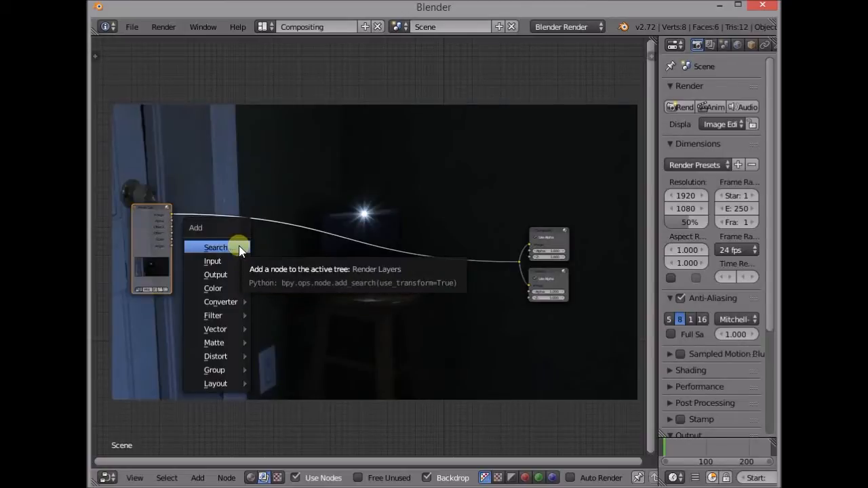
pyautogui.click(199, 477)
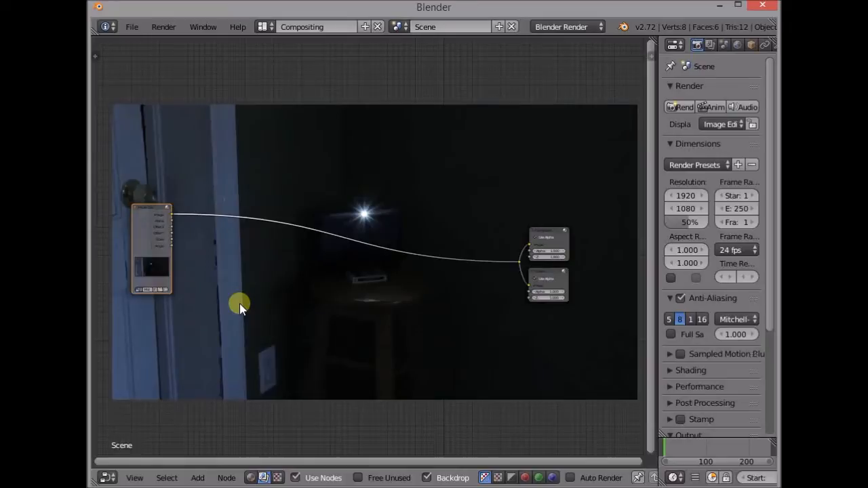
pyautogui.hotkey('shift', 'a')
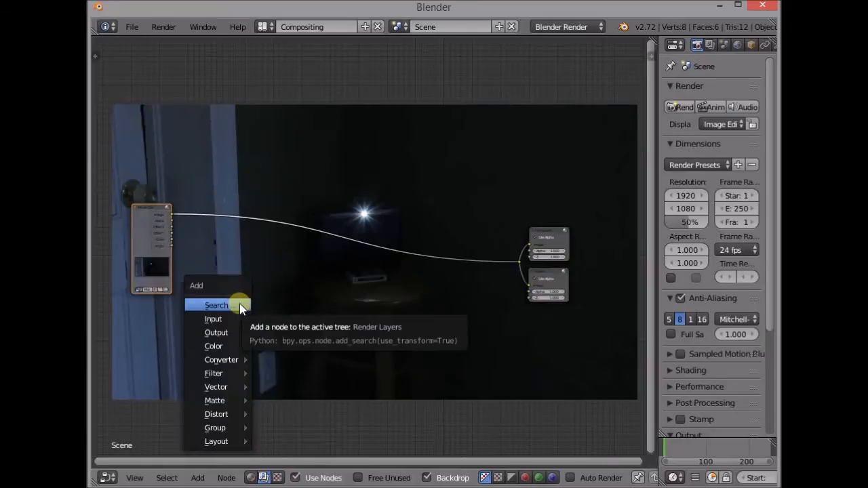
pyautogui.click(197, 477)
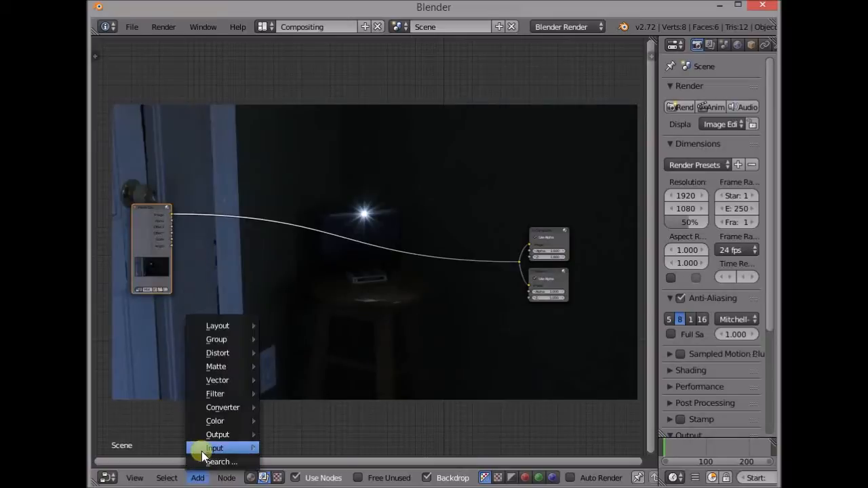
pyautogui.moveTo(202, 451)
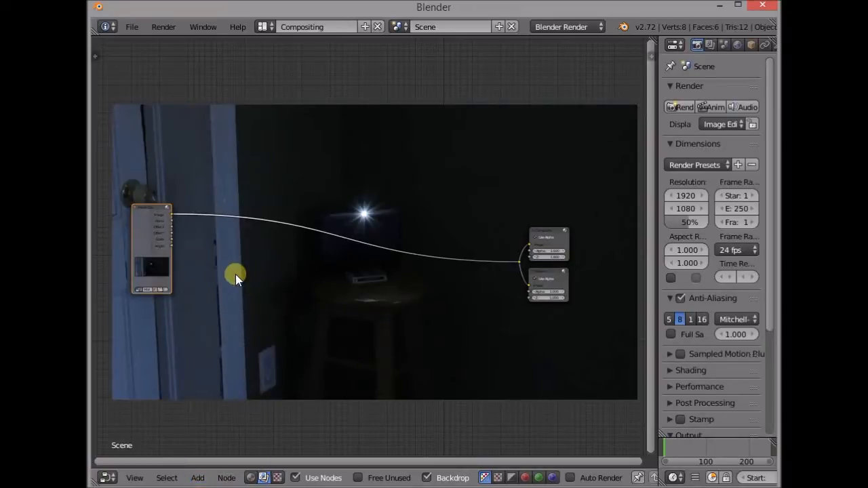
# Step: Add a Math node and insert it on the link between the Movie Clip node and the reroute point
pyautogui.hotkey('shift', 'a')
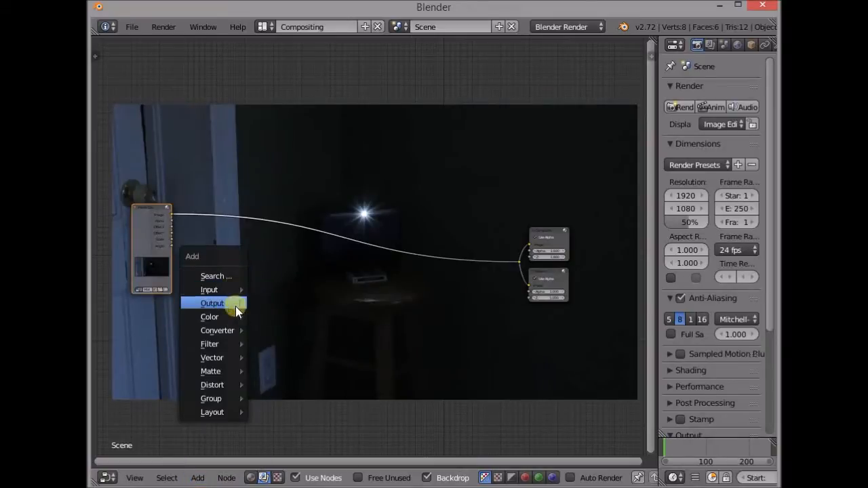
pyautogui.moveTo(235, 317)
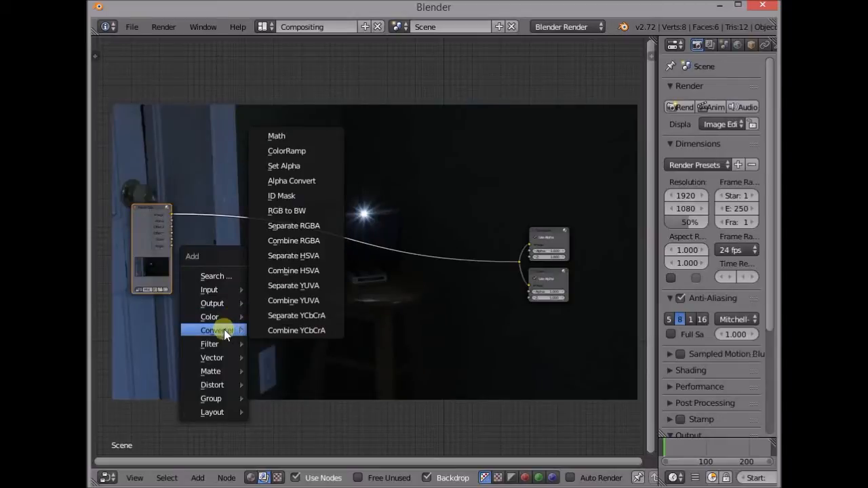
pyautogui.click(296, 138)
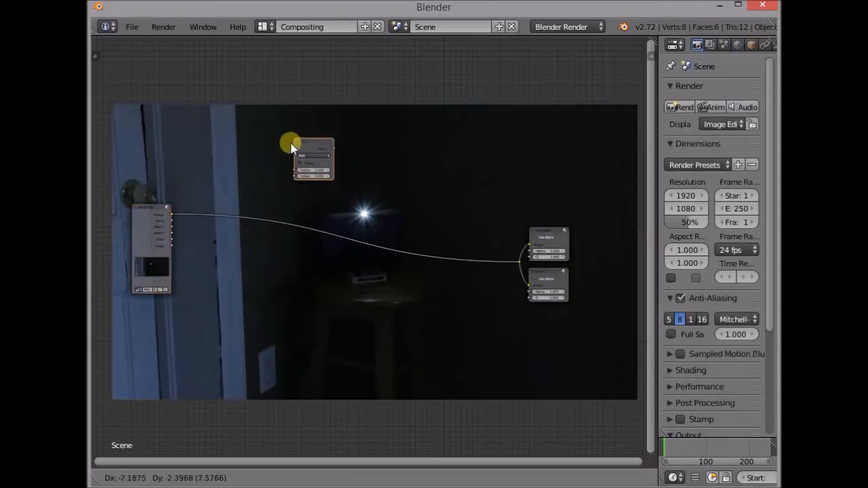
pyautogui.click(244, 209)
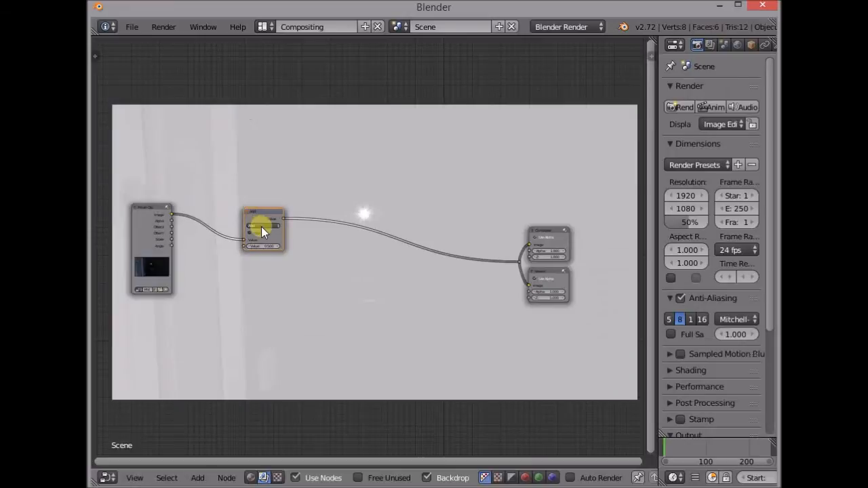
# Step: Set the Math node's operation to Greater Than and place the node below and beside the Movie Clip node
pyautogui.click(274, 226)
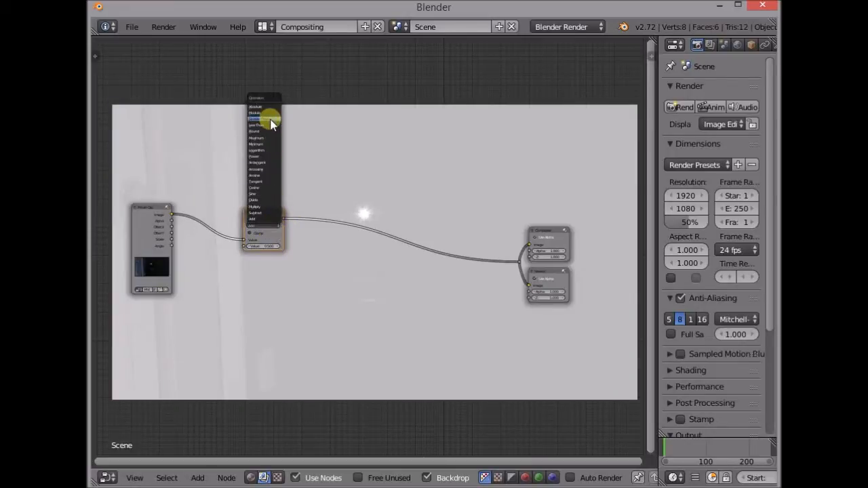
pyautogui.click(266, 218)
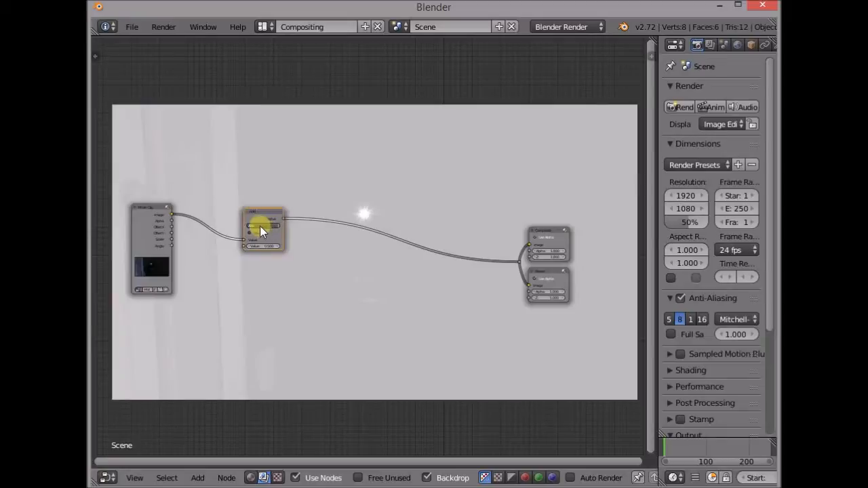
pyautogui.click(263, 225)
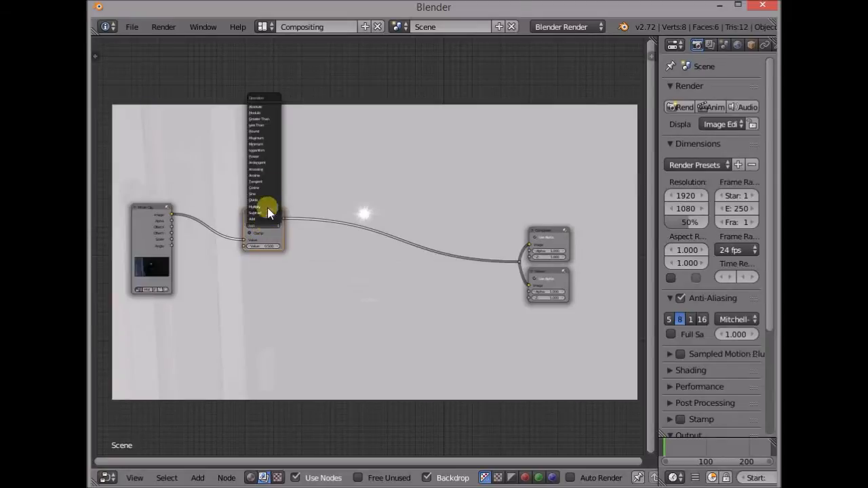
pyautogui.click(275, 117)
pyautogui.moveTo(265, 212); pyautogui.dragTo(279, 273)
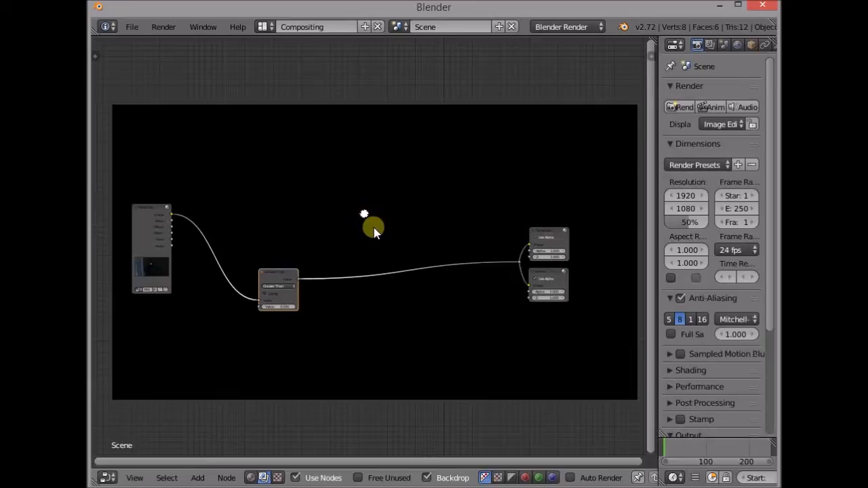
pyautogui.moveTo(287, 287); pyautogui.dragTo(269, 290)
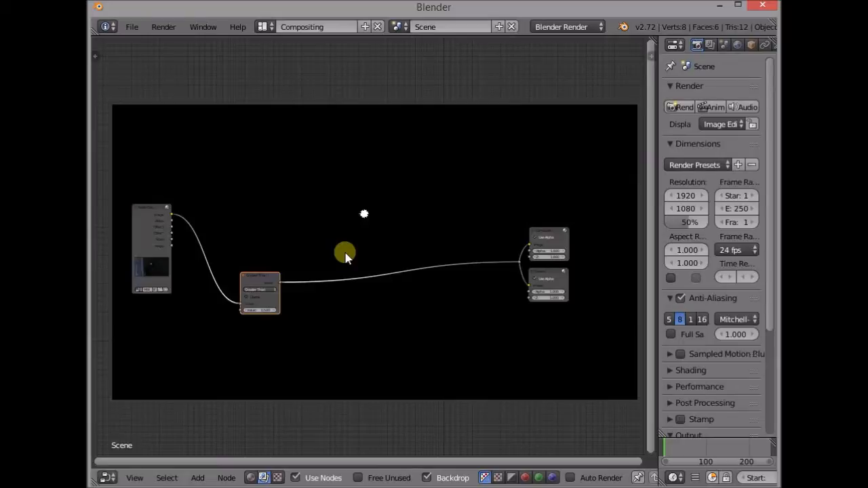
# Step: Raise the Greater Than node's threshold value to 0.900
pyautogui.scroll(3, 342, 262)
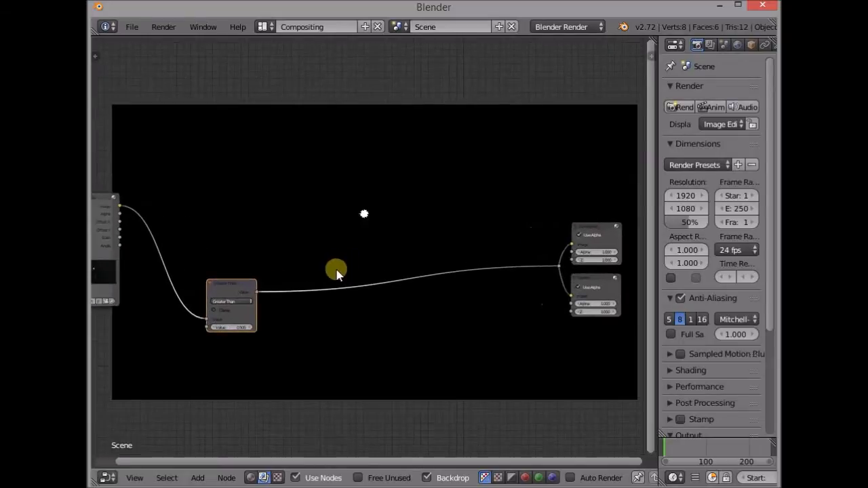
pyautogui.moveTo(302, 292); pyautogui.dragTo(319, 275, button='middle')
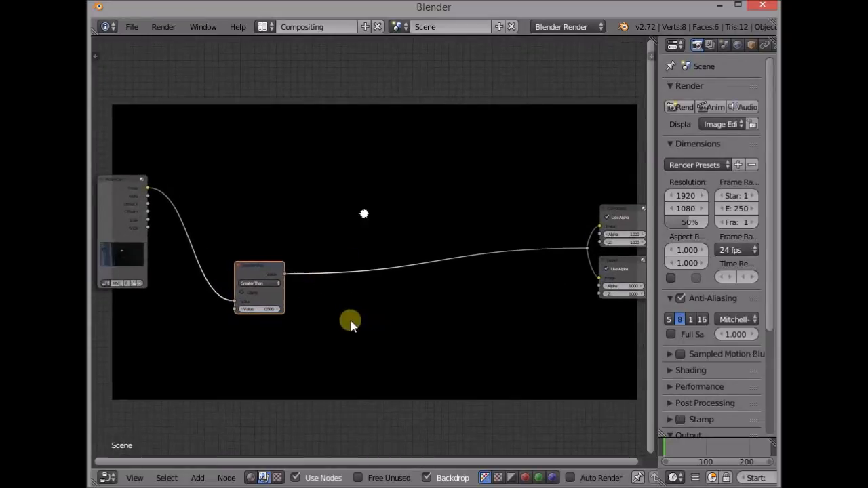
pyautogui.moveTo(318, 321); pyautogui.dragTo(297, 314, button='middle')
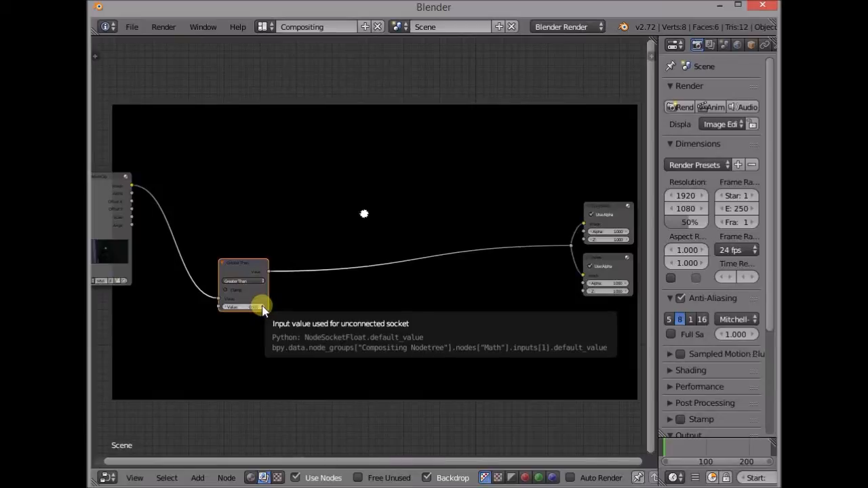
pyautogui.scroll(2, 263, 312)
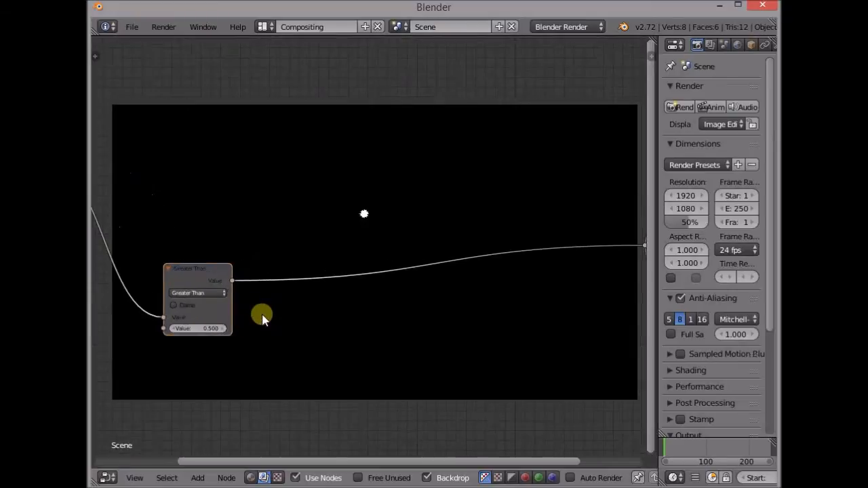
pyautogui.moveTo(262, 314); pyautogui.dragTo(324, 284, button='middle')
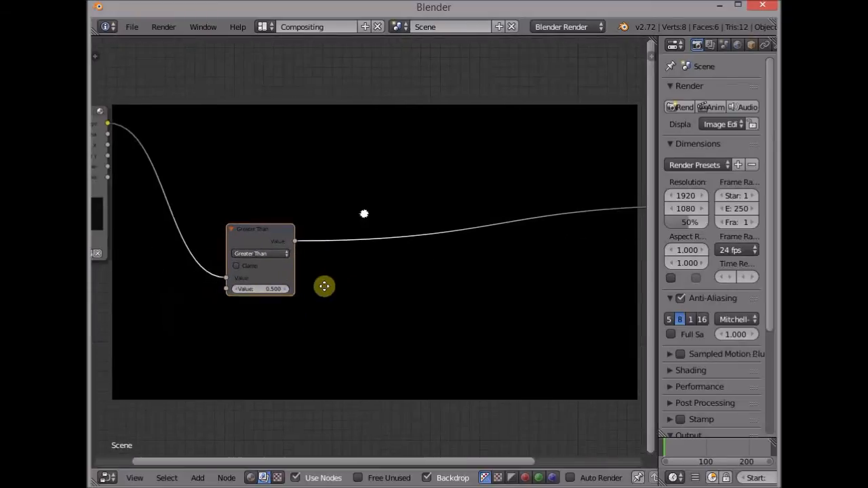
pyautogui.click(286, 289)
pyautogui.click(286, 290)
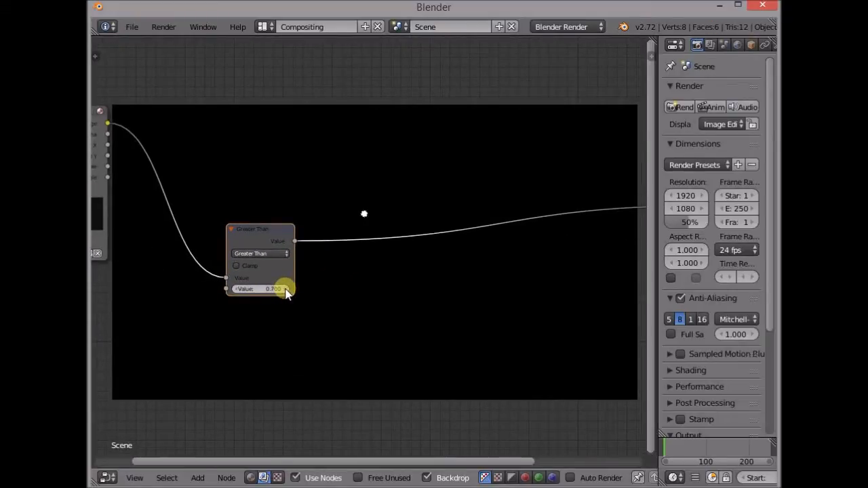
pyautogui.click(286, 289)
pyautogui.click(286, 290)
# Step: Render the current frame, examine the highlight mask in the result, and return to the node tree
pyautogui.moveTo(345, 271); pyautogui.dragTo(413, 333, button='middle')
pyautogui.scroll(-2, 397, 331)
pyautogui.moveTo(463, 316); pyautogui.dragTo(291, 321, button='middle')
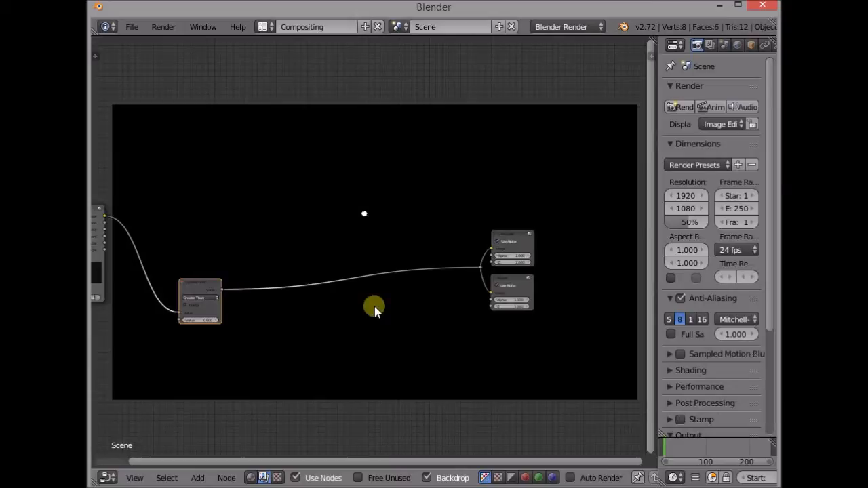
pyautogui.press('F12')
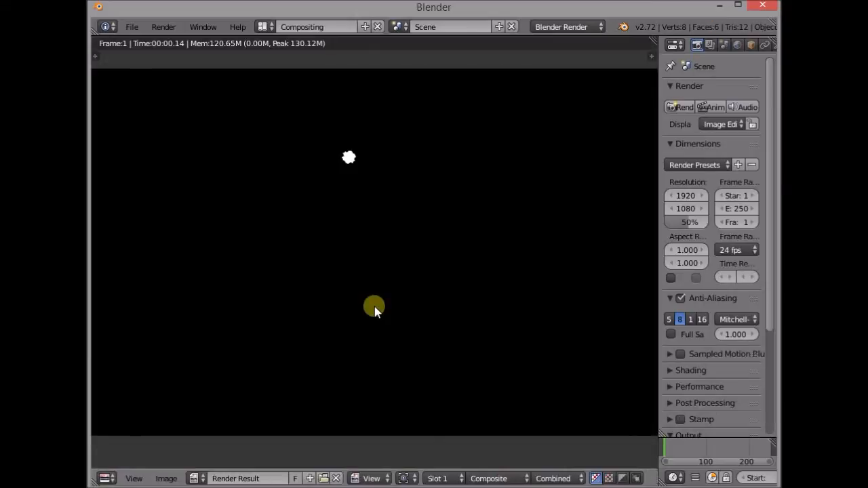
pyautogui.scroll(-3, 369, 306)
pyautogui.scroll(2, 366, 306)
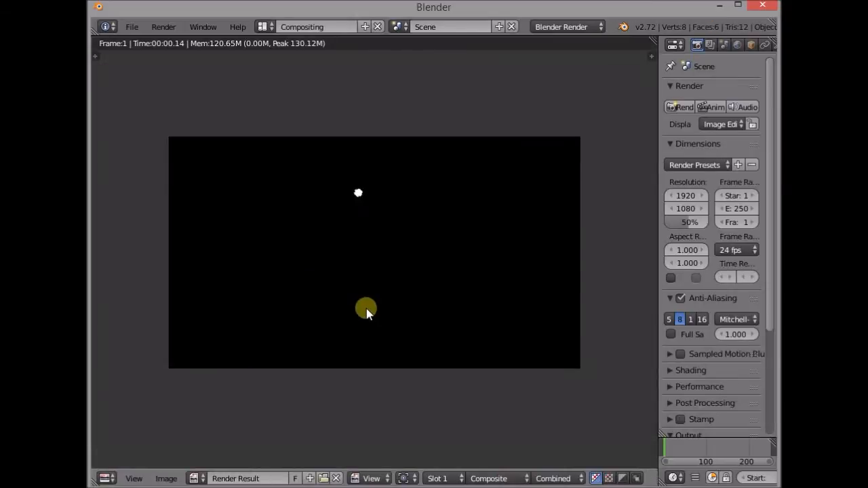
pyautogui.press('Escape')
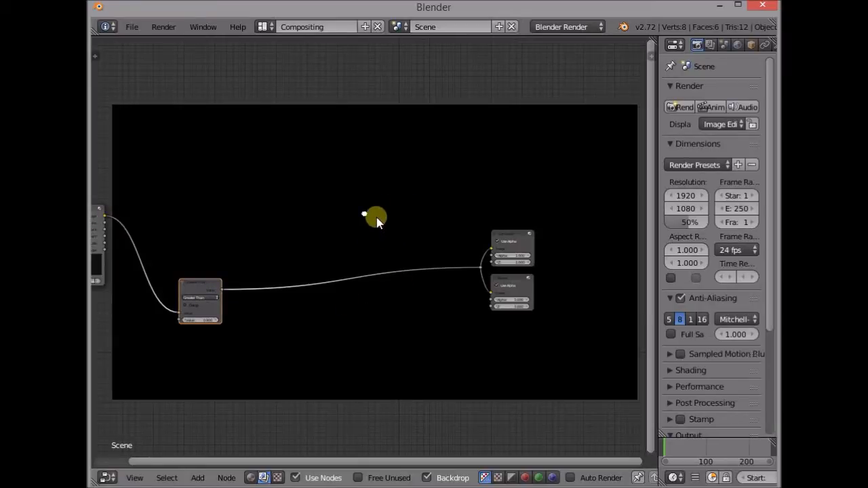
# Step: Add a Mix color node and place it unconnected just before the output nodes, below the existing link
pyautogui.moveTo(295, 243); pyautogui.dragTo(314, 238, button='middle')
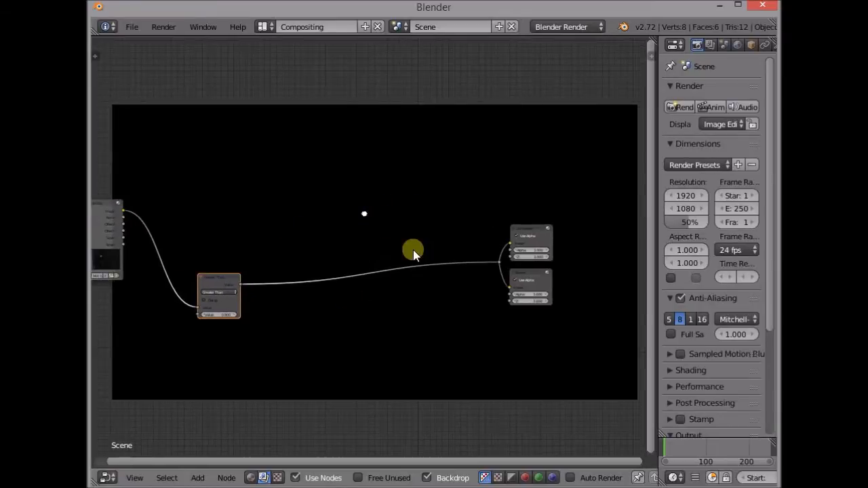
pyautogui.hotkey('shift', 'a')
pyautogui.moveTo(380, 244)
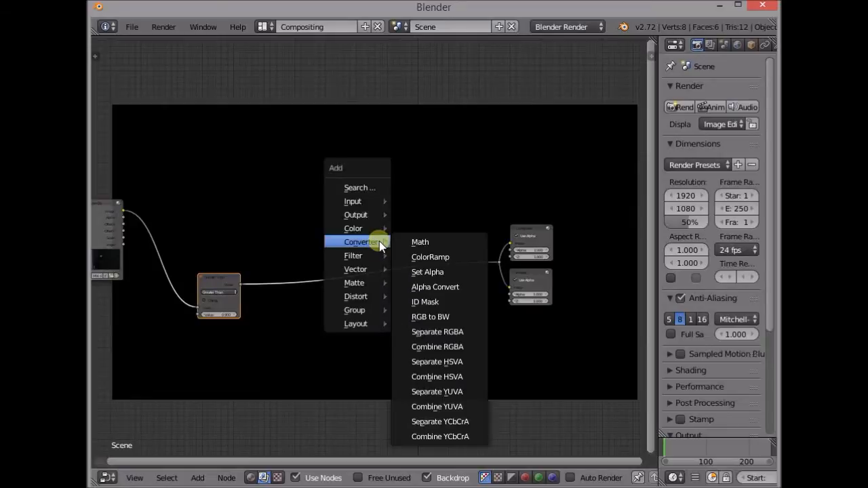
pyautogui.moveTo(368, 229)
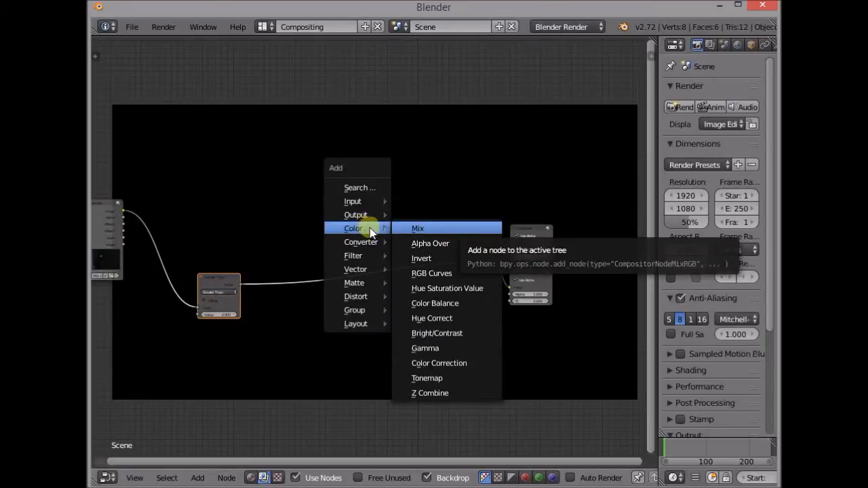
pyautogui.click(418, 226)
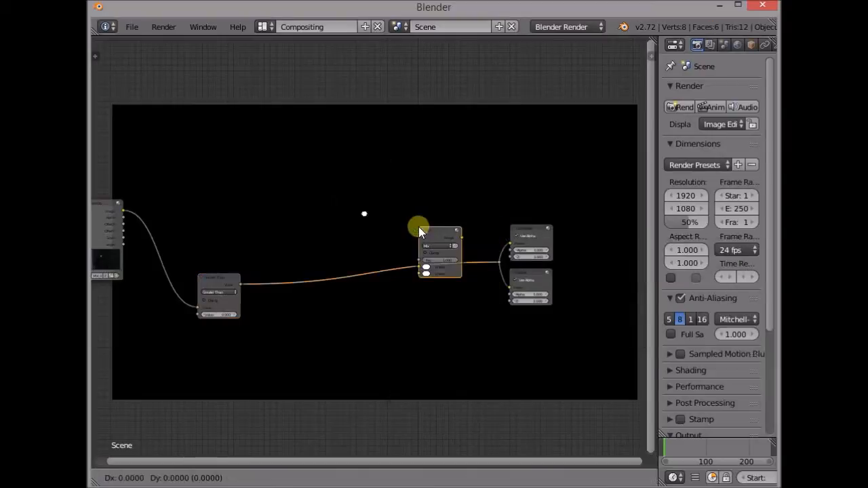
pyautogui.click(422, 278)
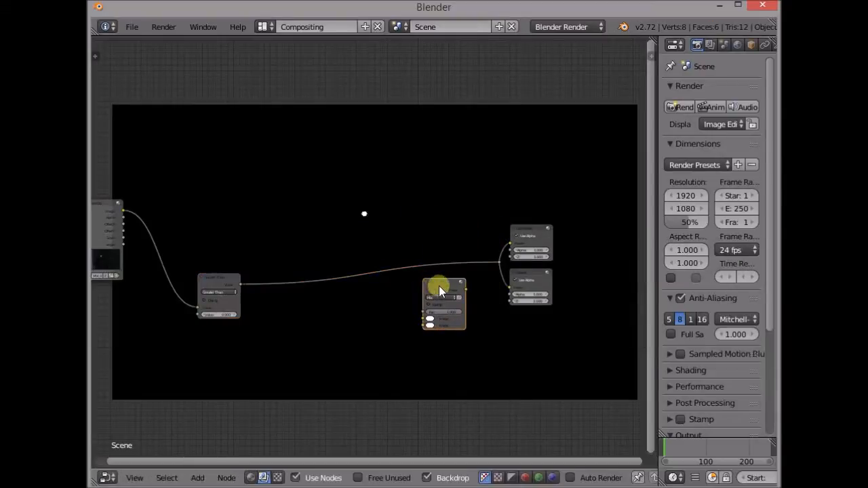
# Step: Connect Greater Than to the Mix node's second Image input, the Movie Clip image to its first, and its output to the reroute point
pyautogui.moveTo(240, 285); pyautogui.dragTo(421, 324)
pyautogui.moveTo(465, 290); pyautogui.dragTo(500, 259)
pyautogui.moveTo(442, 278); pyautogui.dragTo(440, 251)
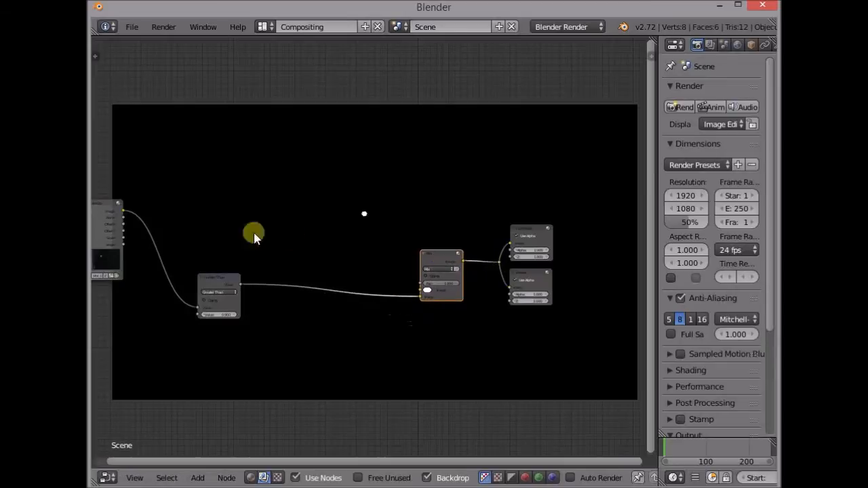
pyautogui.moveTo(123, 210); pyautogui.dragTo(422, 290)
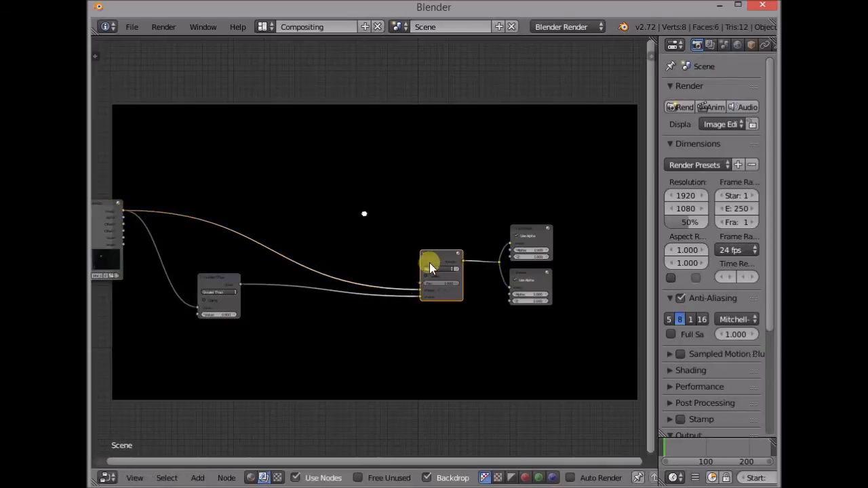
# Step: Move the Mix node slightly closer to the output nodes and set its blend type to Add
pyautogui.moveTo(432, 259); pyautogui.dragTo(440, 248)
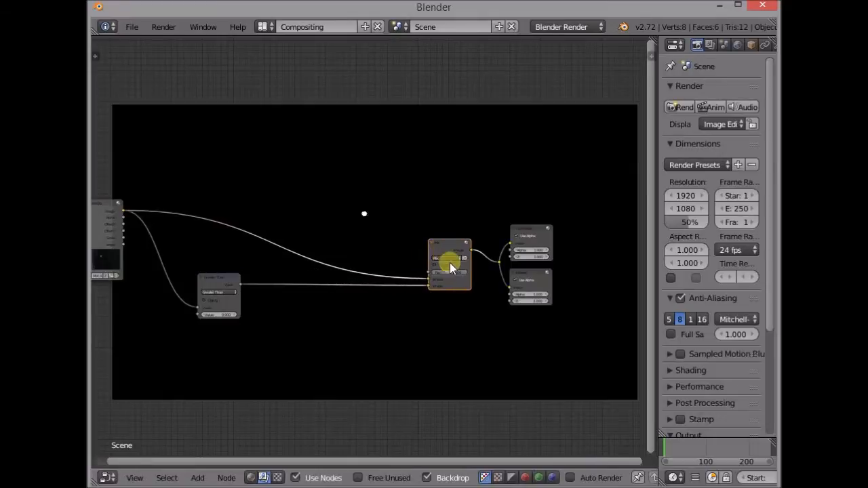
pyautogui.click(451, 258)
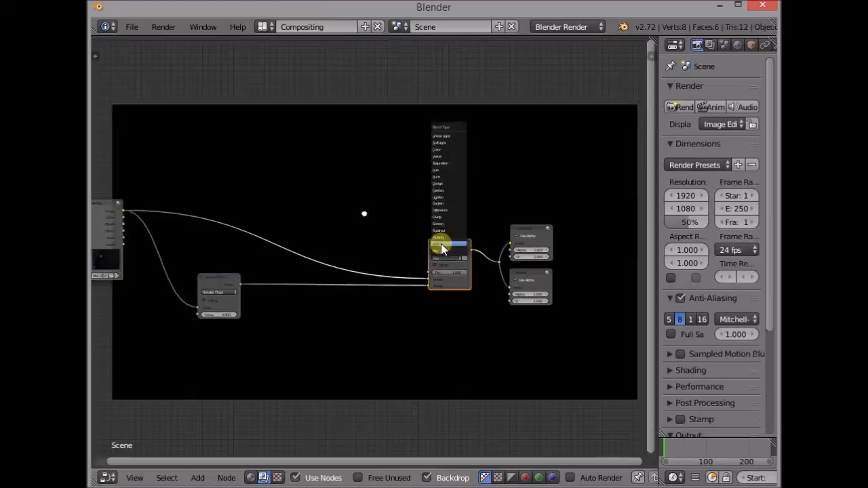
pyautogui.click(440, 248)
# Step: Move the Add node closer to the output nodes and the Greater Than node closer to the Movie Clip node
pyautogui.moveTo(347, 250); pyautogui.dragTo(377, 249, button='middle')
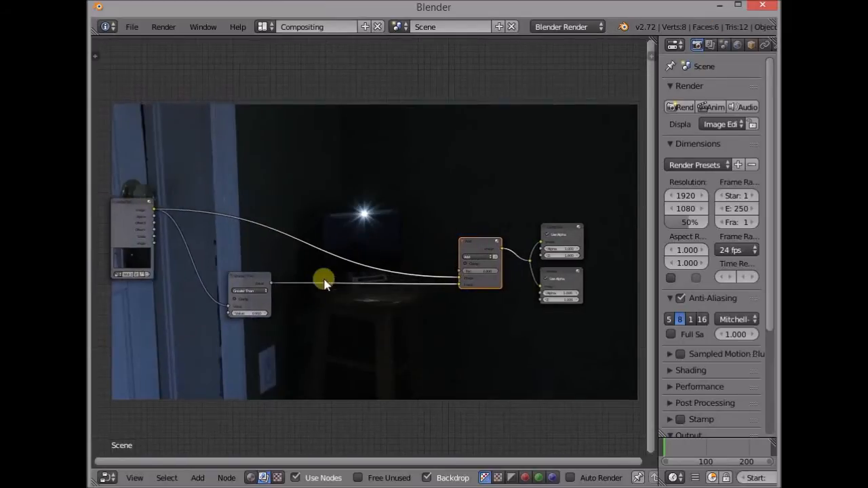
pyautogui.press('g')
pyautogui.click(256, 279)
pyautogui.moveTo(243, 282); pyautogui.dragTo(199, 265)
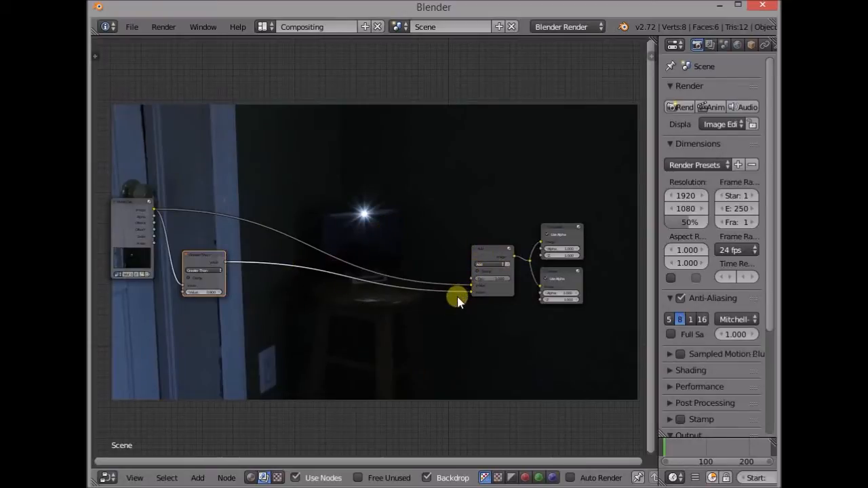
# Step: Add a Glare filter node on the link between the Greater Than node and the Add node
pyautogui.scroll(2, 263, 321)
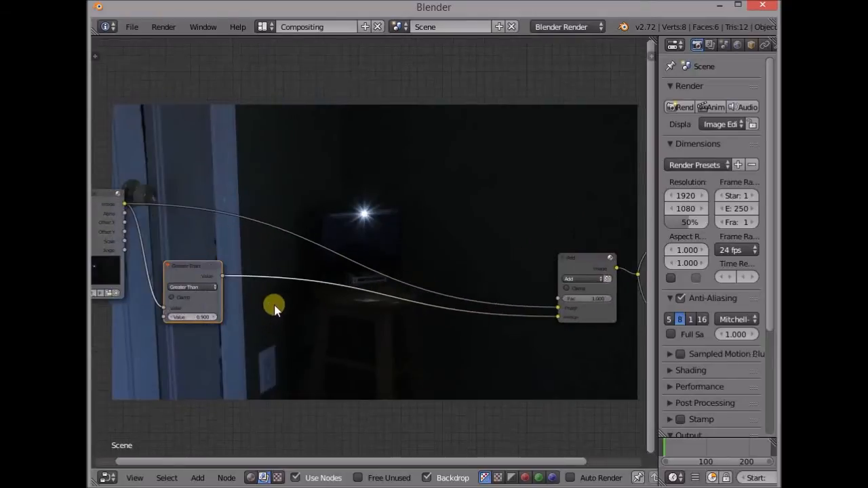
pyautogui.hotkey('shift', 'a')
pyautogui.moveTo(263, 302)
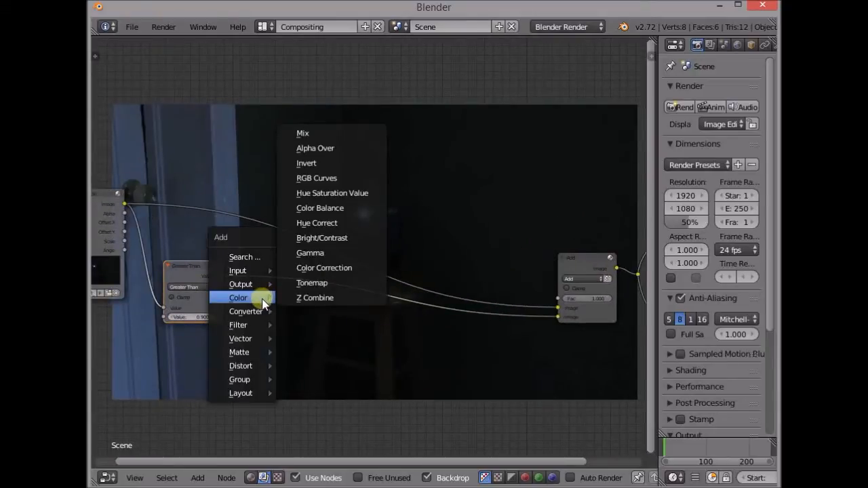
pyautogui.moveTo(266, 329)
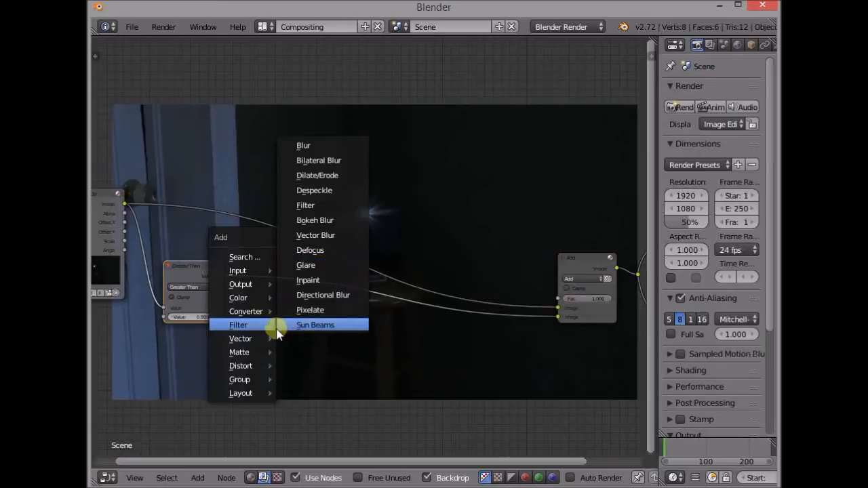
pyautogui.click(319, 265)
pyautogui.click(255, 252)
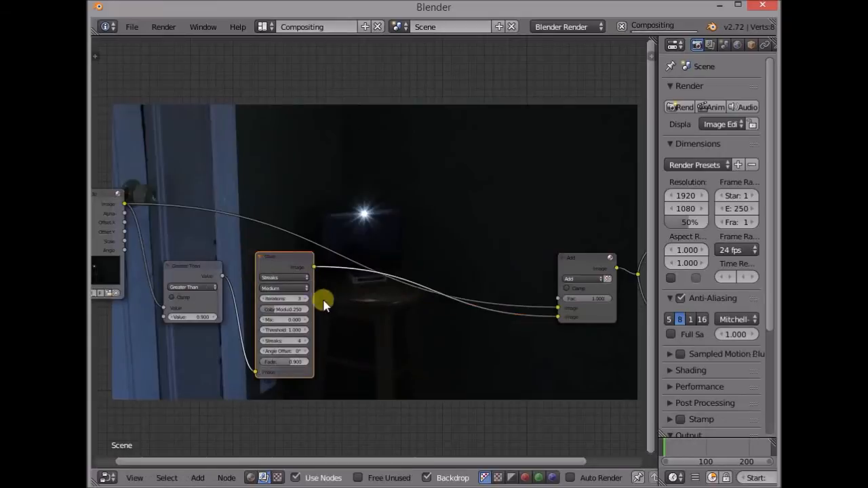
# Step: Set the Glare node's threshold to 0.000 and its number of streaks to 2
pyautogui.moveTo(356, 319); pyautogui.dragTo(362, 304, button='middle')
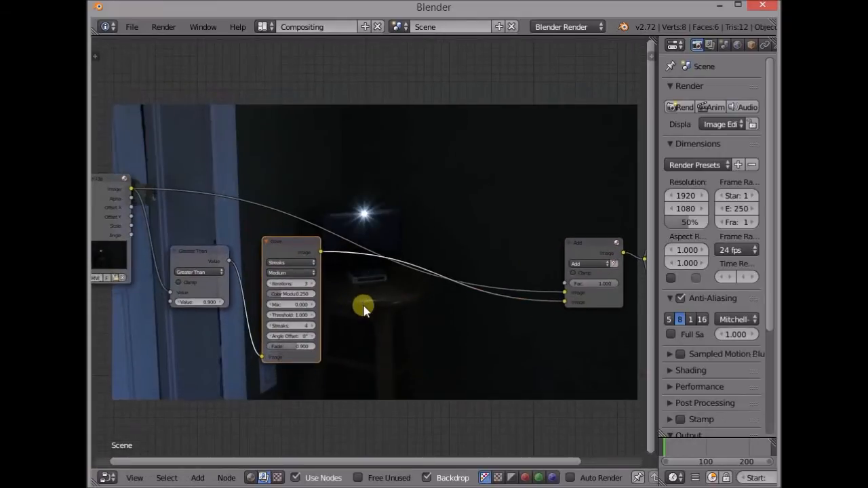
pyautogui.scroll(1, 364, 309)
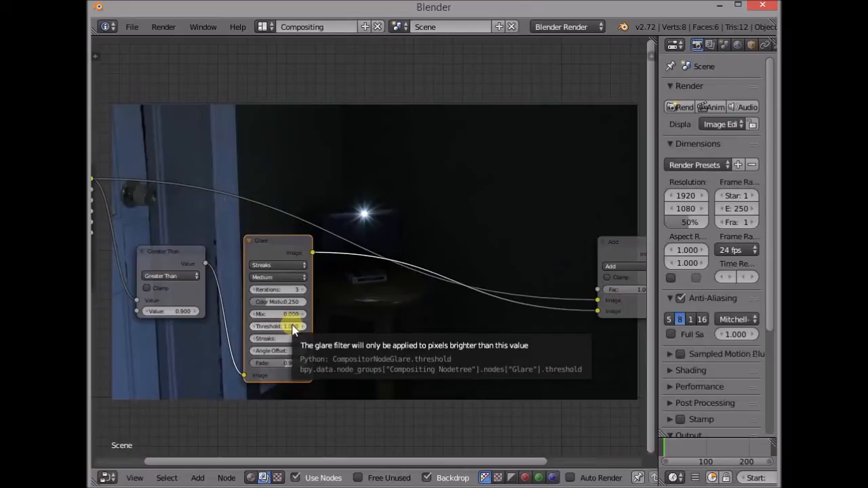
pyautogui.moveTo(291, 327); pyautogui.dragTo(262, 331)
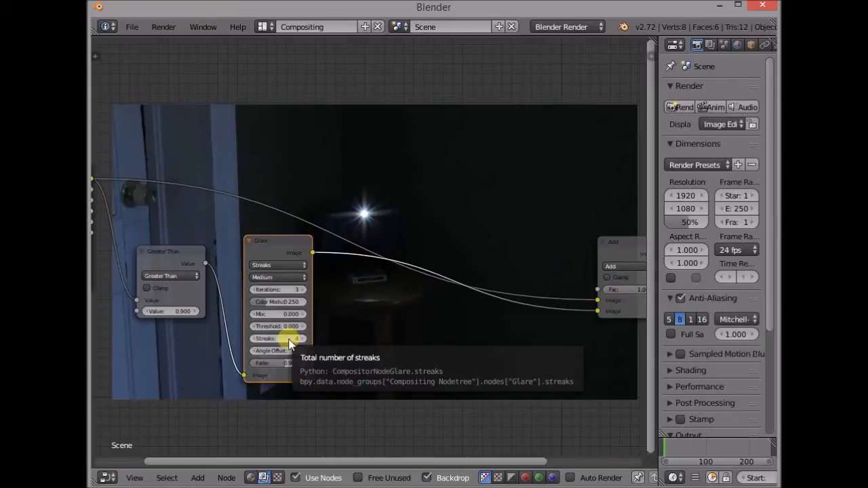
pyautogui.click(252, 339)
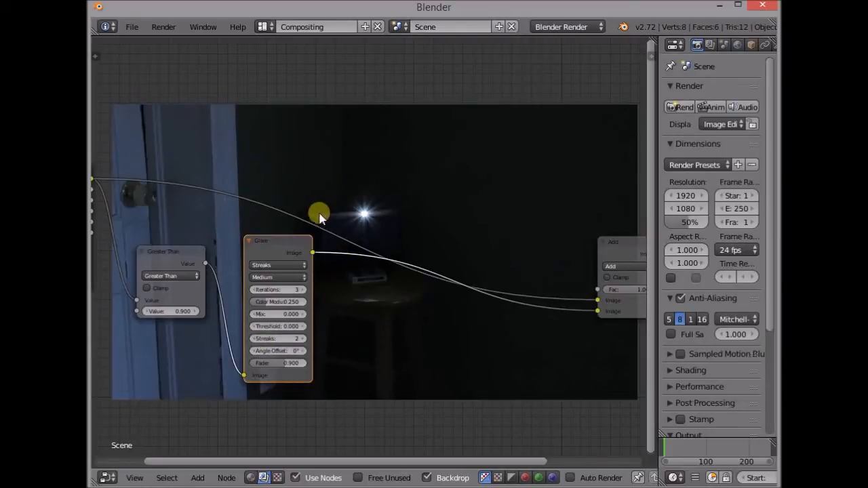
# Step: Set the Glare node's quality to High and its iterations to 5
pyautogui.click(300, 278)
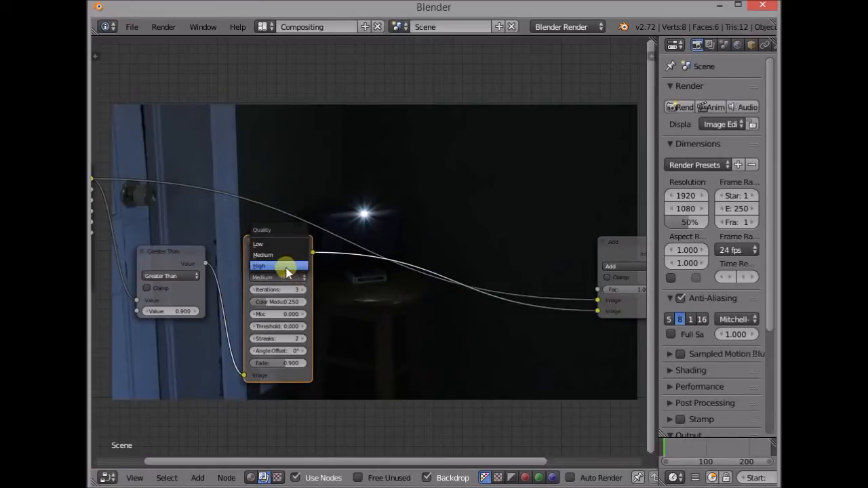
pyautogui.click(285, 267)
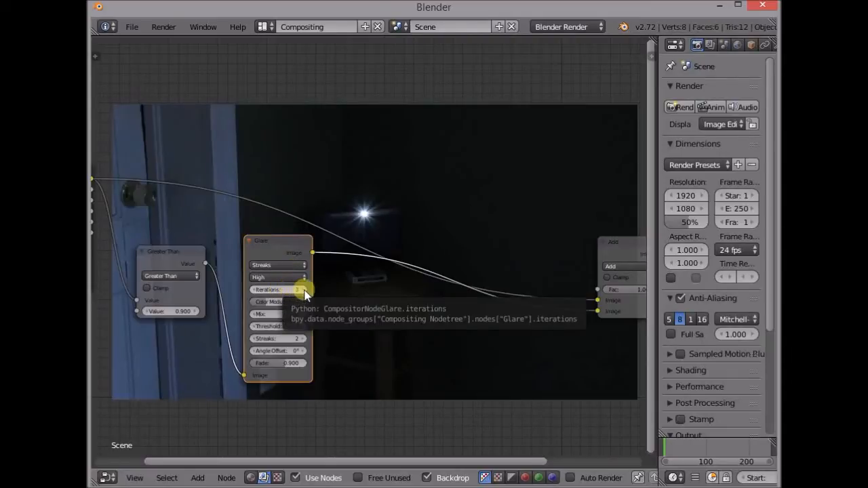
pyautogui.click(303, 291)
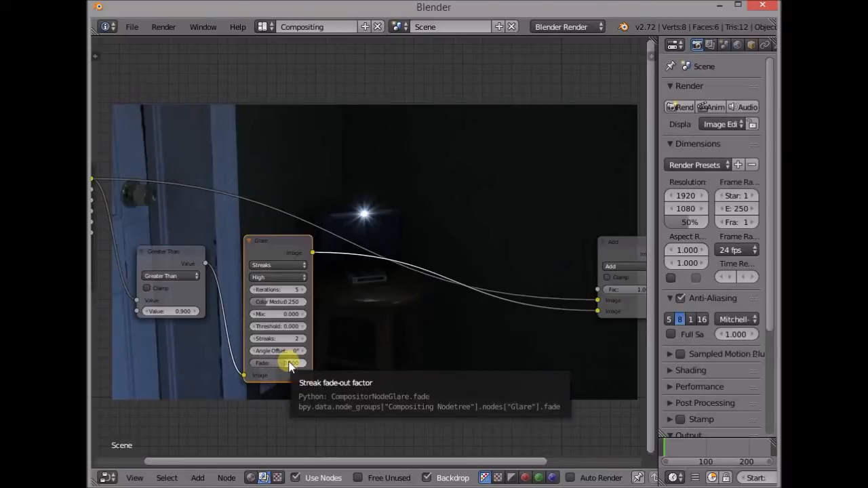
# Step: Set the Glare node's streak fade to 0.995
pyautogui.moveTo(287, 366); pyautogui.dragTo(308, 366)
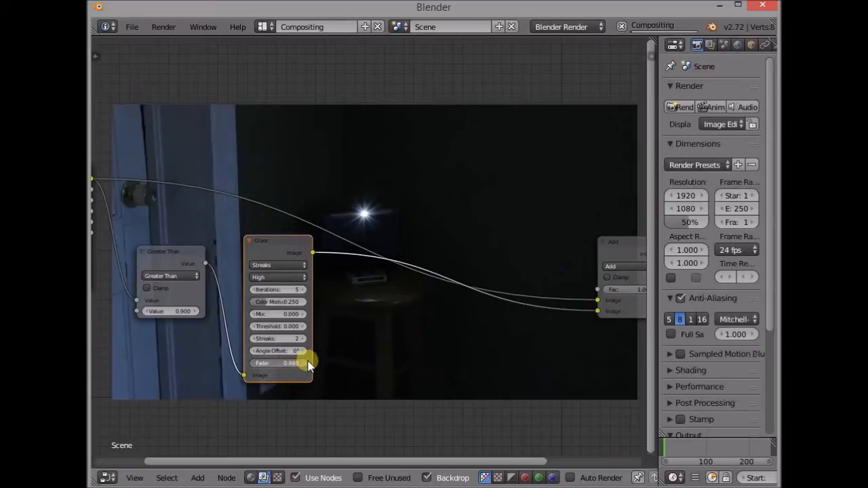
pyautogui.click(300, 363)
pyautogui.write('0.99')
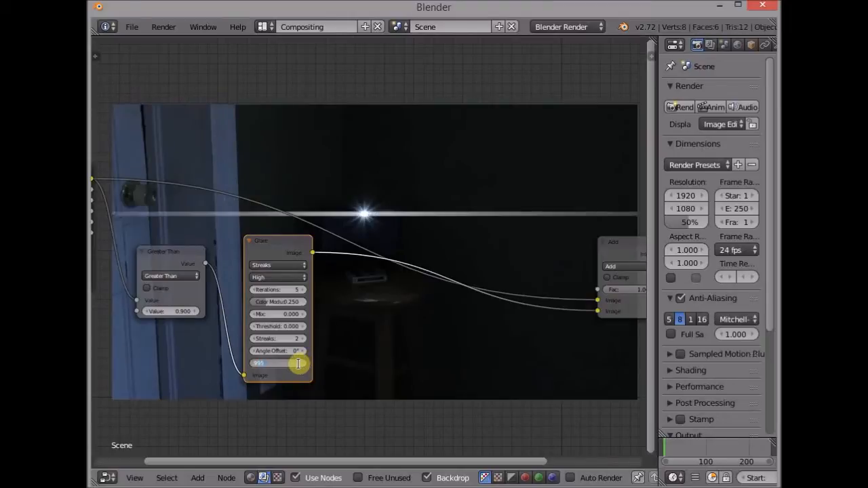
pyautogui.press('Return')
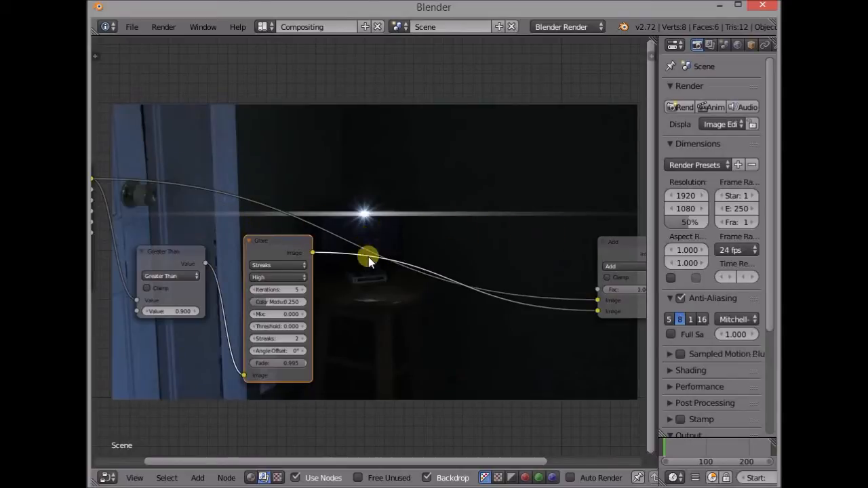
# Step: Move the Glare node closer to the Greater Than node and the Add node closer to the output nodes
pyautogui.moveTo(296, 249); pyautogui.dragTo(273, 254)
pyautogui.moveTo(388, 326); pyautogui.dragTo(353, 309, button='middle')
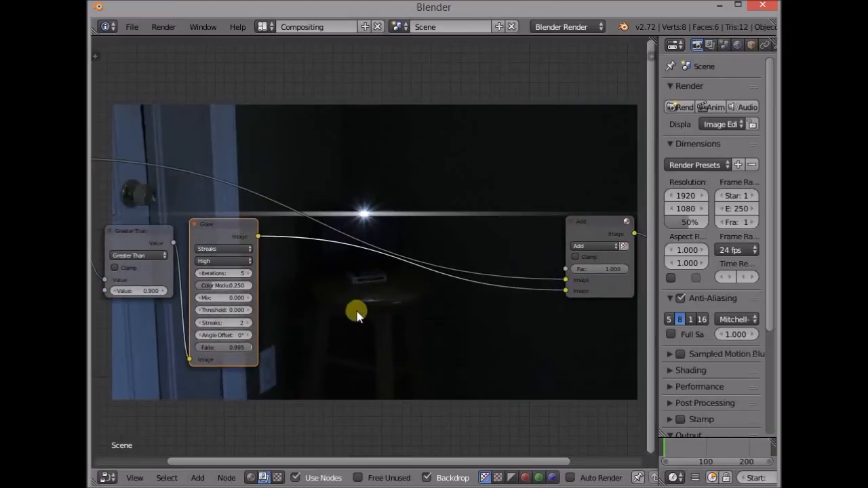
pyautogui.moveTo(590, 226); pyautogui.dragTo(609, 217)
pyautogui.moveTo(550, 325); pyautogui.dragTo(387, 350, button='middle')
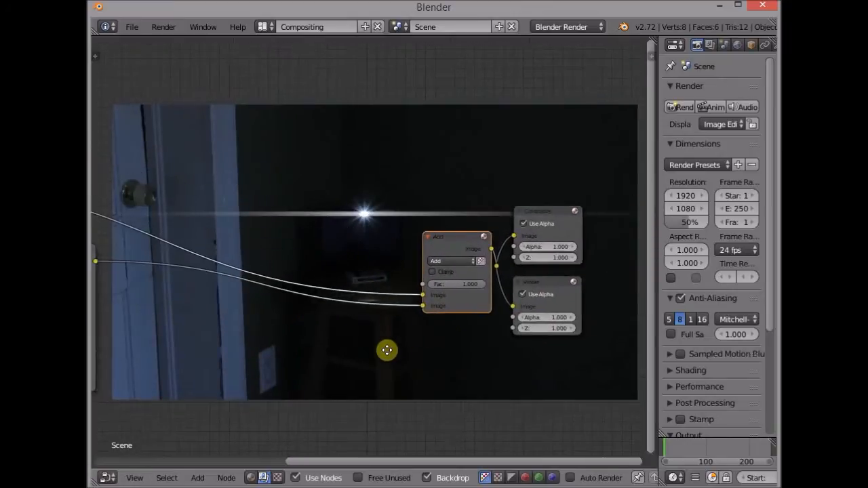
# Step: Move the Add, Composite and Viewer nodes together farther from the Glare node to make room, leaving them deselected
pyautogui.scroll(-2, 459, 256)
pyautogui.press('b')
pyautogui.moveTo(414, 202); pyautogui.dragTo(505, 313)
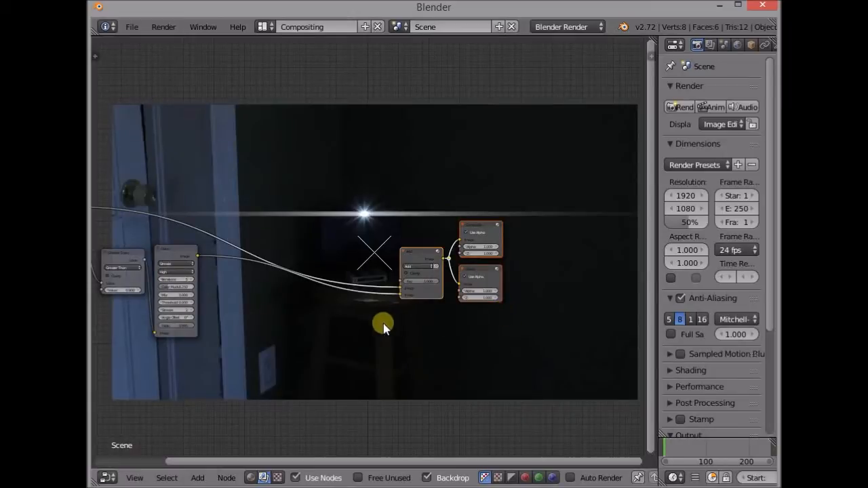
pyautogui.press('g')
pyautogui.click(525, 295)
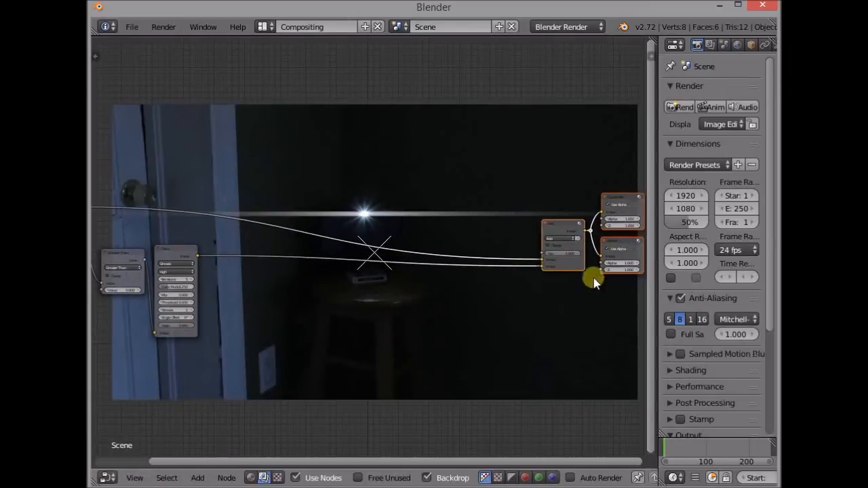
pyautogui.press('a')
pyautogui.press('b')
pyautogui.moveTo(412, 182); pyautogui.dragTo(478, 246)
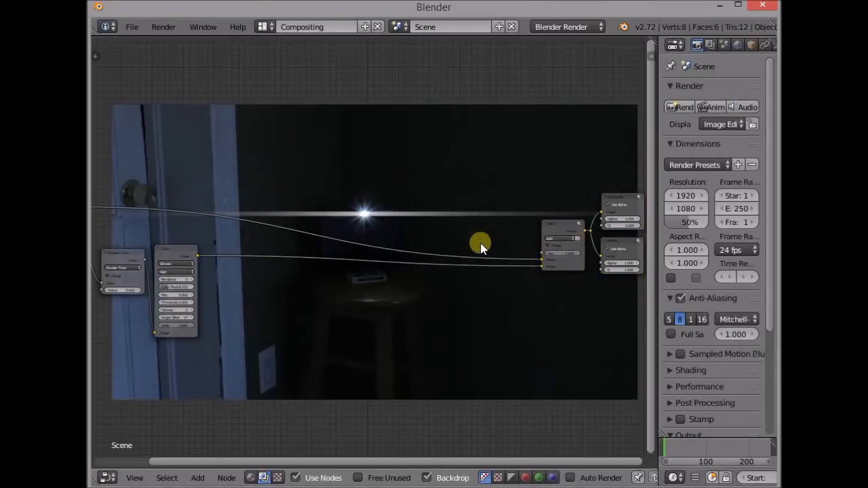
pyautogui.press('b')
pyautogui.moveTo(424, 162); pyautogui.dragTo(487, 231)
# Step: Duplicate the Glare node and insert the copy on the link between the original Glare node and the Add node
pyautogui.moveTo(320, 284); pyautogui.dragTo(419, 293, button='middle')
pyautogui.scroll(5, 405, 299)
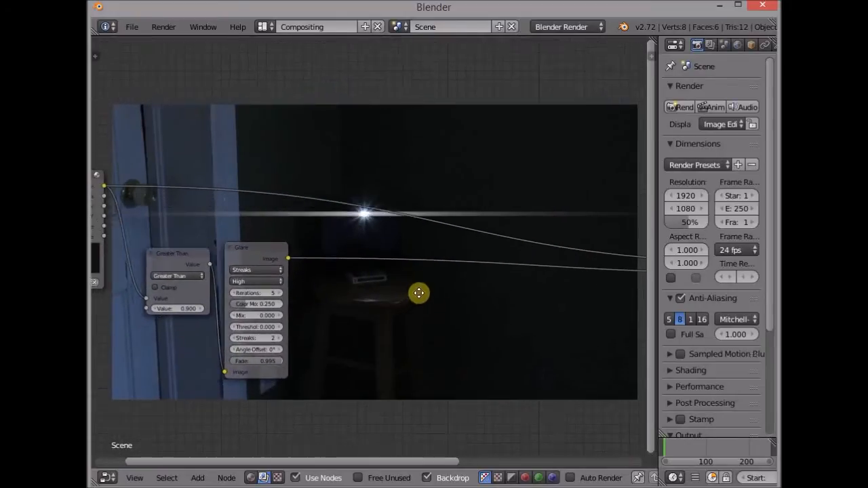
pyautogui.click(257, 254)
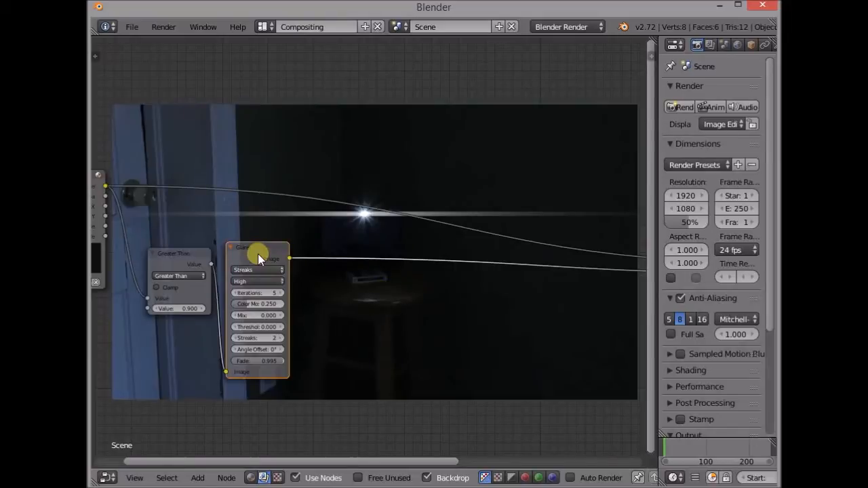
pyautogui.hotkey('shift', 'd')
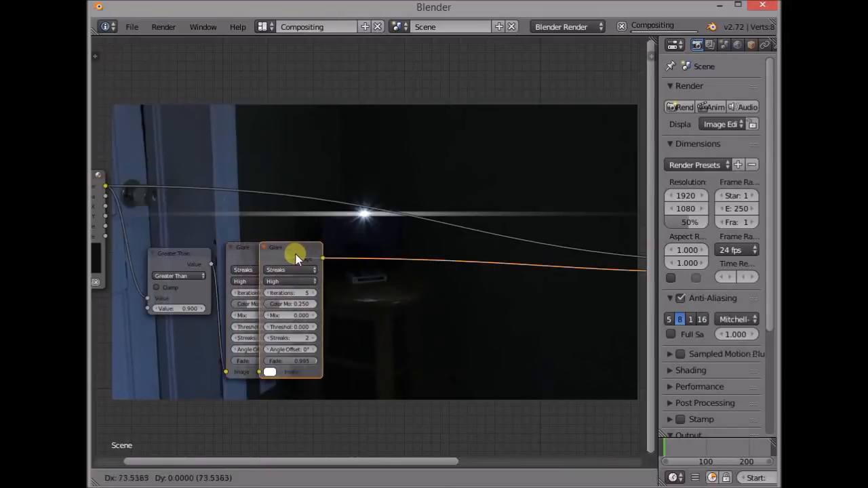
pyautogui.click(343, 250)
pyautogui.moveTo(348, 248); pyautogui.dragTo(344, 254)
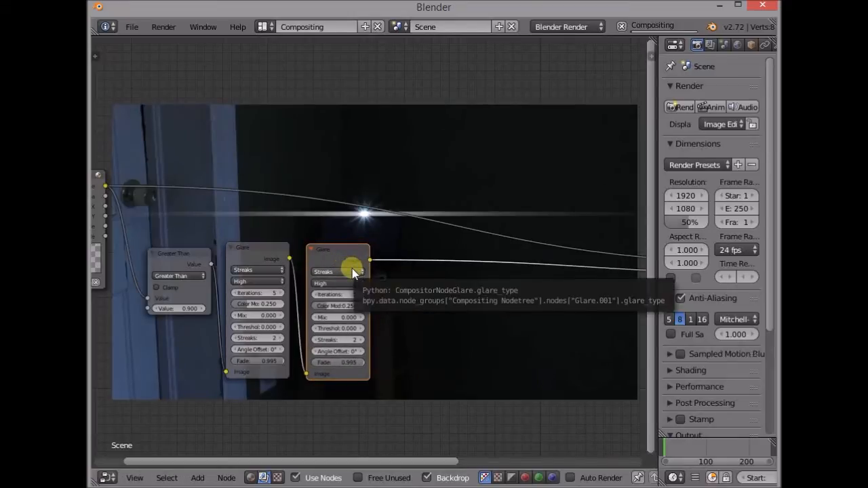
# Step: Set the second Glare node's type to Ghosts and its quality to Low
pyautogui.click(352, 269)
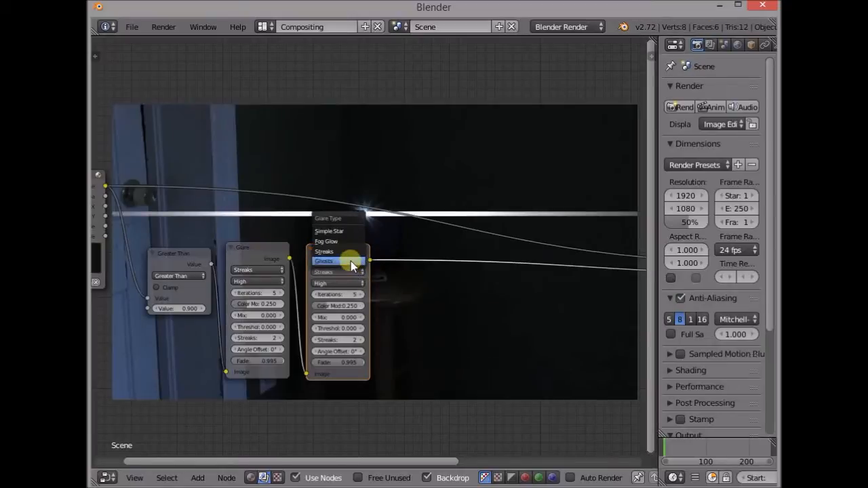
pyautogui.click(350, 261)
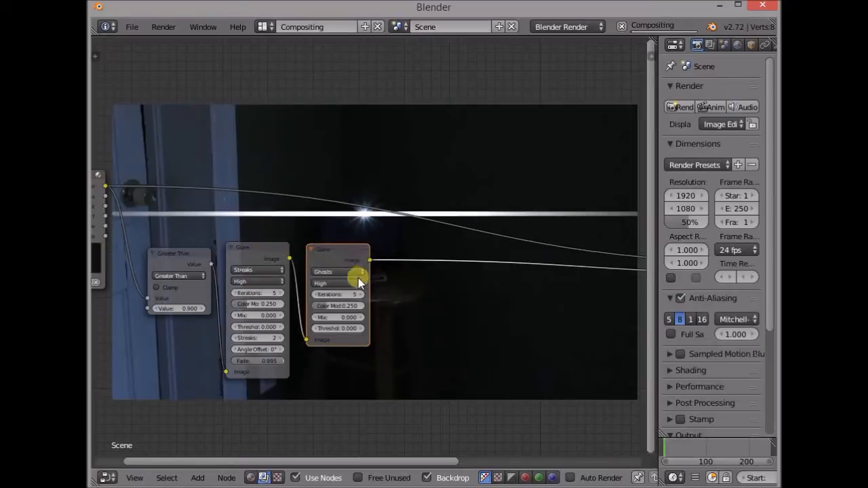
pyautogui.click(357, 279)
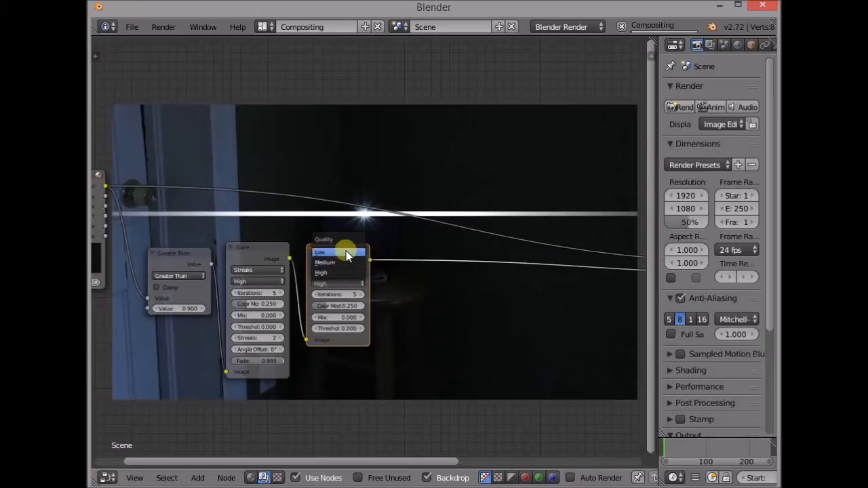
pyautogui.click(347, 253)
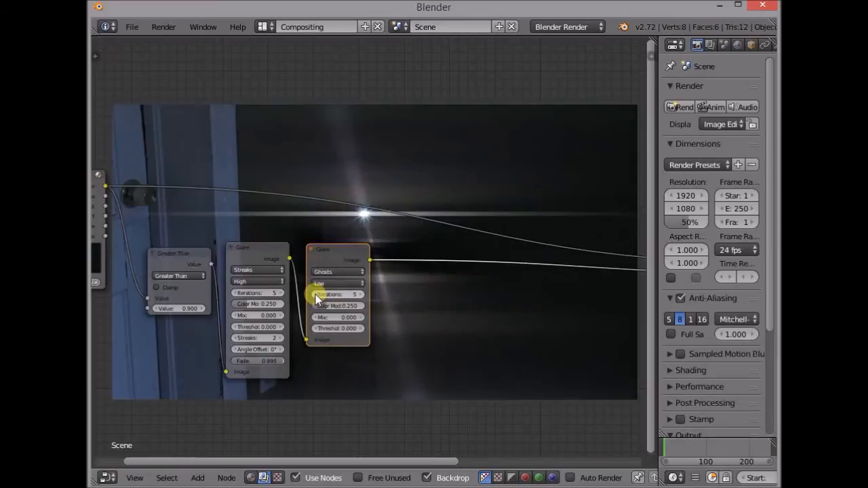
# Step: Set the Ghosts Glare node's iterations to 2 and its threshold to 0.500
pyautogui.click(316, 297)
pyautogui.click(316, 297)
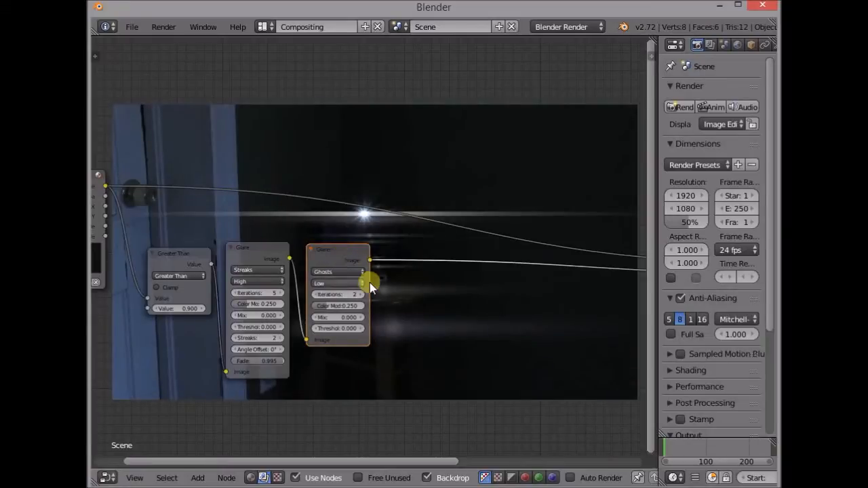
pyautogui.click(363, 330)
pyautogui.click(363, 329)
pyautogui.click(363, 329)
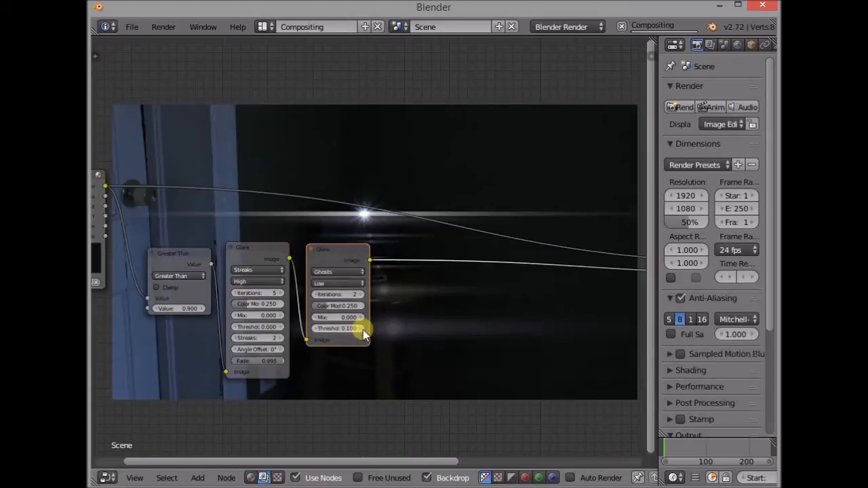
pyautogui.click(362, 329)
pyautogui.click(363, 330)
# Step: Add a Blur filter node and place it unconnected just before the Add node, below the existing links
pyautogui.moveTo(421, 359); pyautogui.dragTo(376, 325, button='middle')
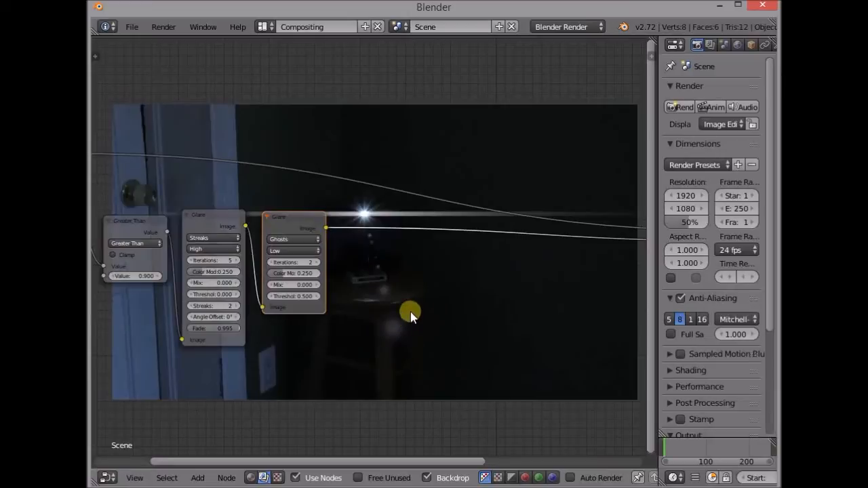
pyautogui.moveTo(393, 299); pyautogui.dragTo(366, 349, button='middle')
pyautogui.scroll(-1, 384, 309)
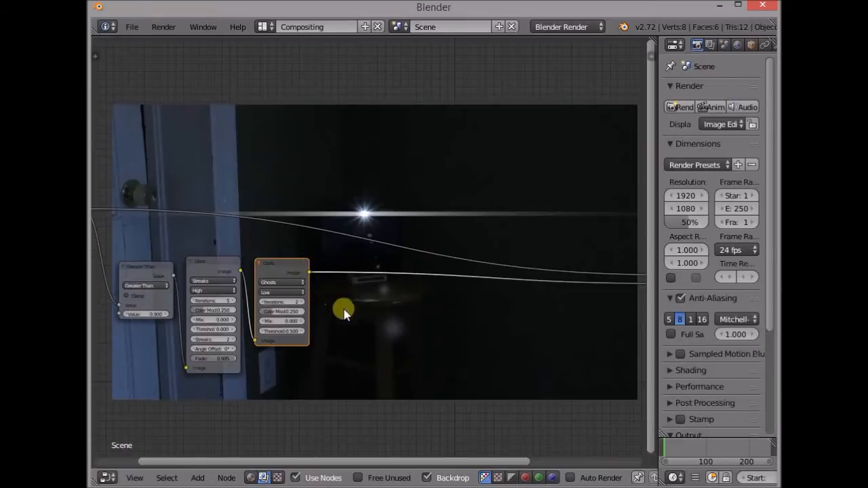
pyautogui.moveTo(341, 305); pyautogui.dragTo(352, 287, button='middle')
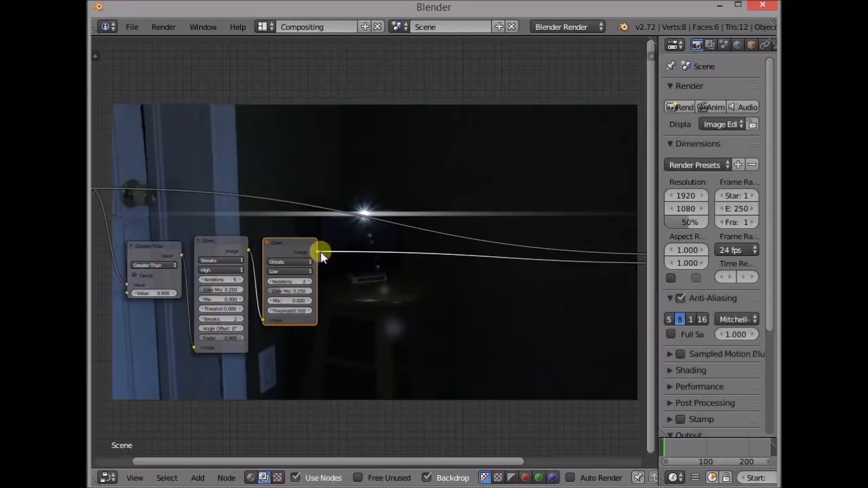
pyautogui.hotkey('shift', 'a')
pyautogui.moveTo(363, 269)
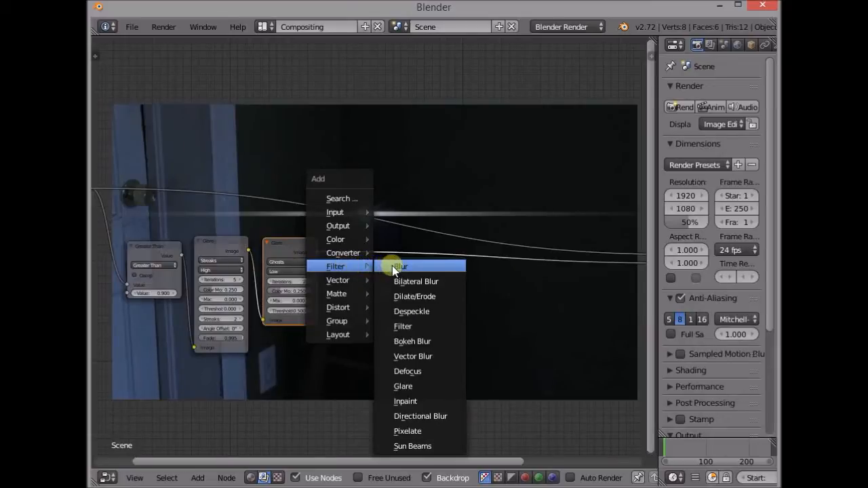
pyautogui.click(391, 266)
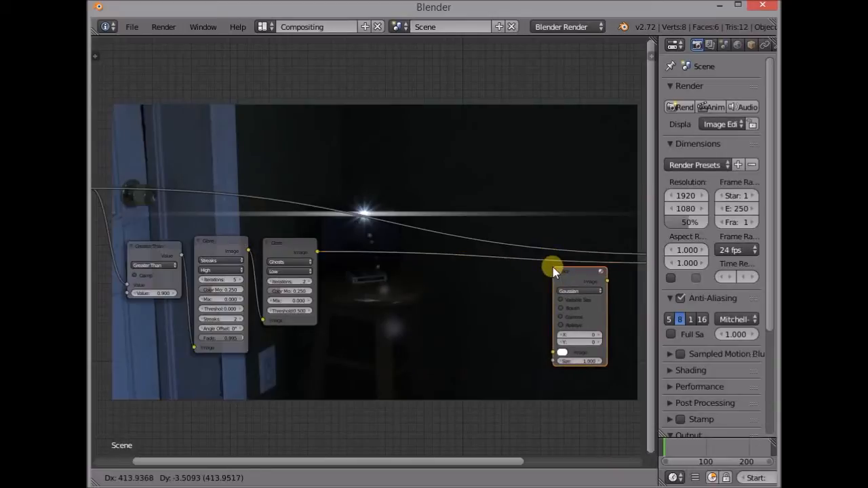
pyautogui.click(553, 267)
pyautogui.moveTo(623, 298); pyautogui.dragTo(397, 320, button='middle')
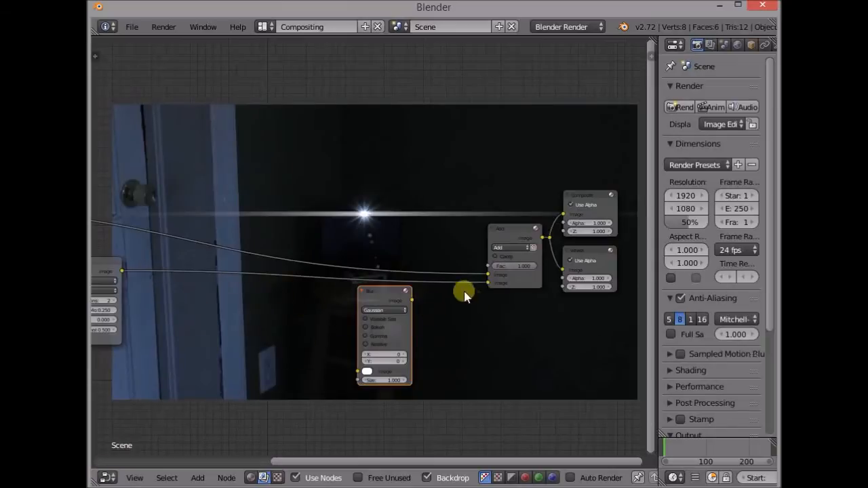
# Step: Insert the Blur node on the link between the Ghosts Glare node and the Add node
pyautogui.moveTo(378, 291); pyautogui.dragTo(422, 281)
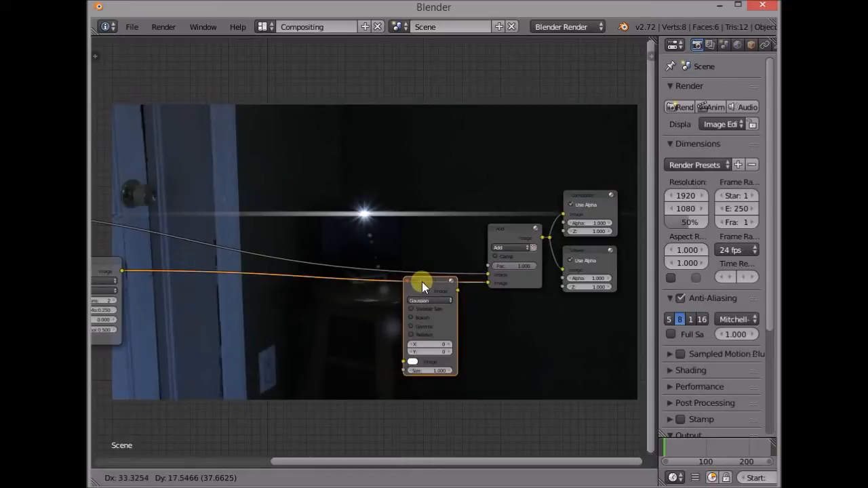
pyautogui.moveTo(421, 281); pyautogui.dragTo(427, 280)
pyautogui.moveTo(406, 296); pyautogui.dragTo(442, 301, button='middle')
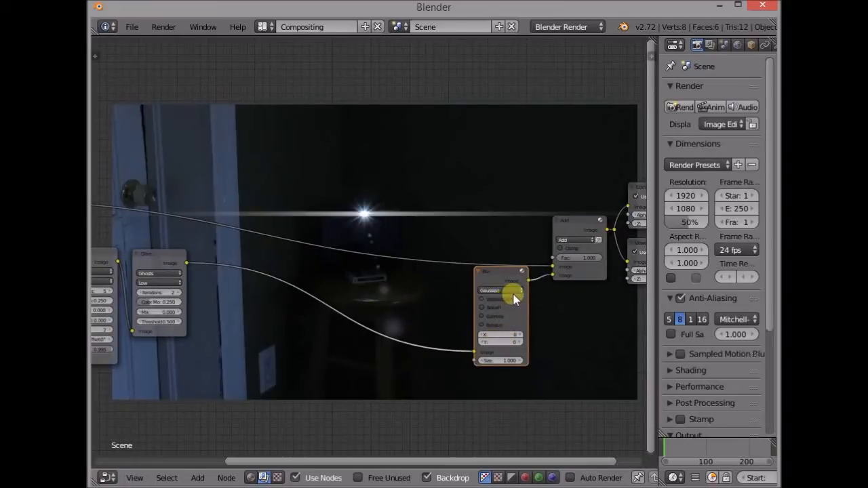
# Step: Set the Blur node's filter type to Fast Gaussian and its X size to 300
pyautogui.scroll(1, 512, 293)
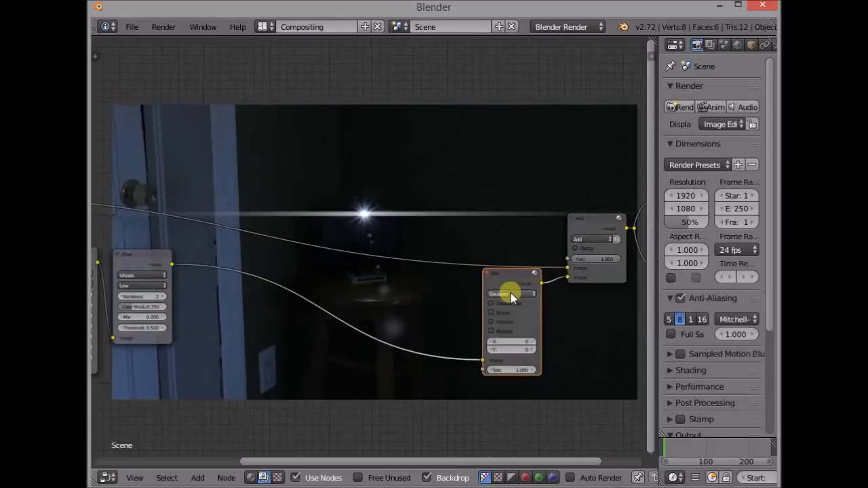
pyautogui.click(512, 294)
pyautogui.click(509, 237)
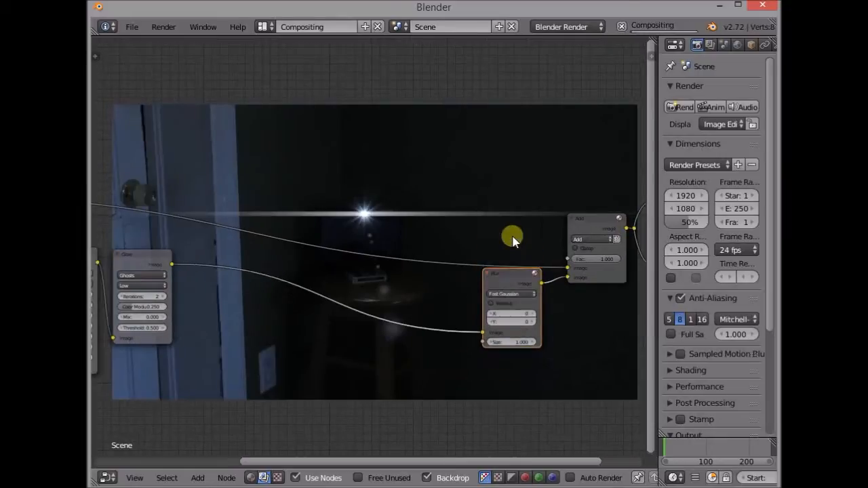
pyautogui.click(519, 313)
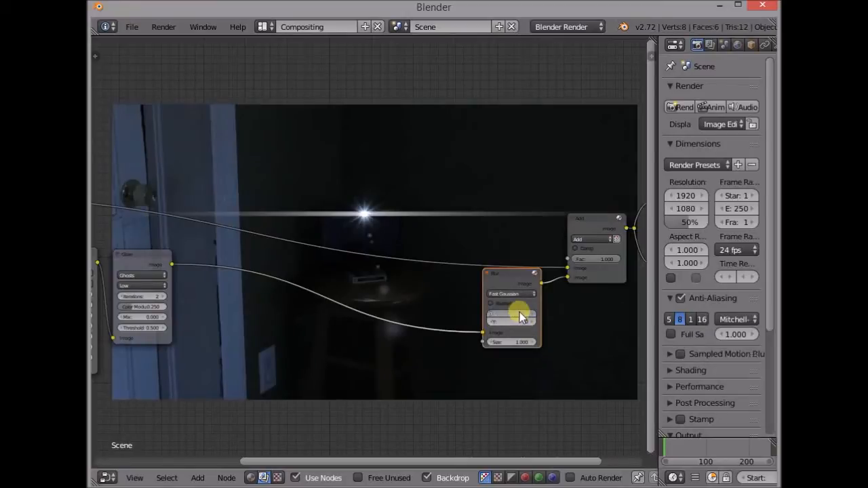
pyautogui.write('300')
pyautogui.press('Return')
# Step: Set the Streaks Glare node's fade to 0.979
pyautogui.moveTo(324, 351); pyautogui.dragTo(387, 349, button='middle')
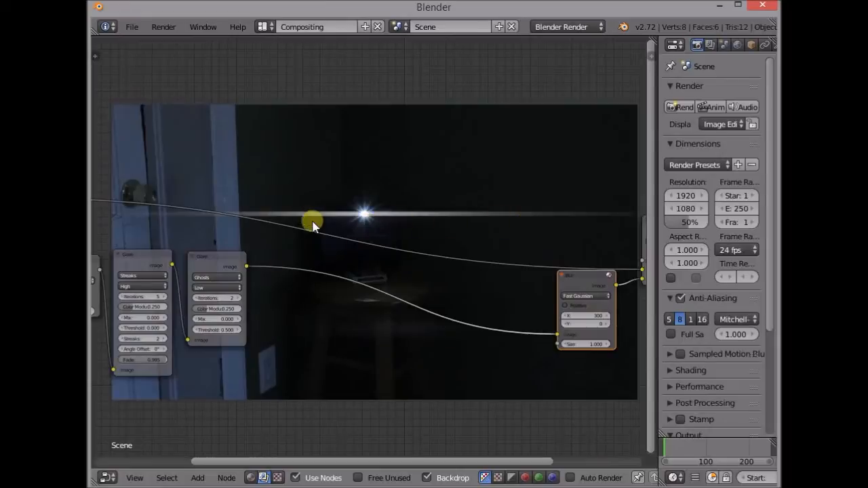
pyautogui.moveTo(366, 261); pyautogui.dragTo(393, 250, button='middle')
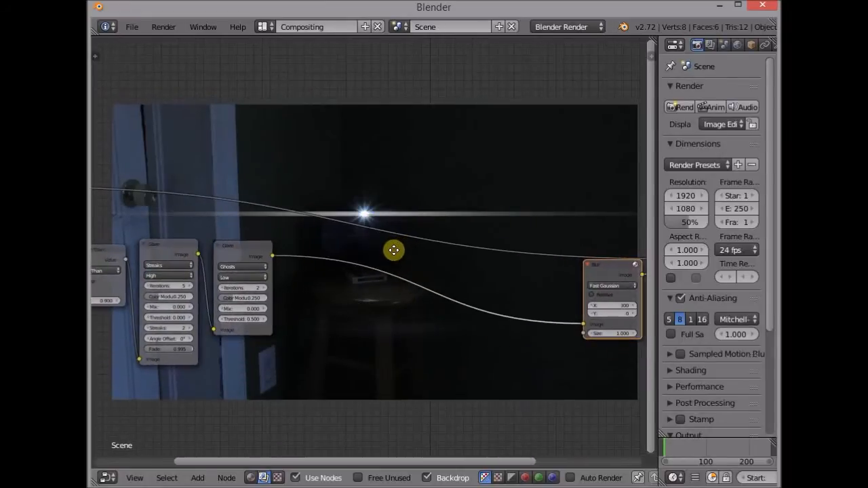
pyautogui.scroll(1, 316, 290)
pyautogui.moveTo(316, 291); pyautogui.dragTo(363, 290, button='middle')
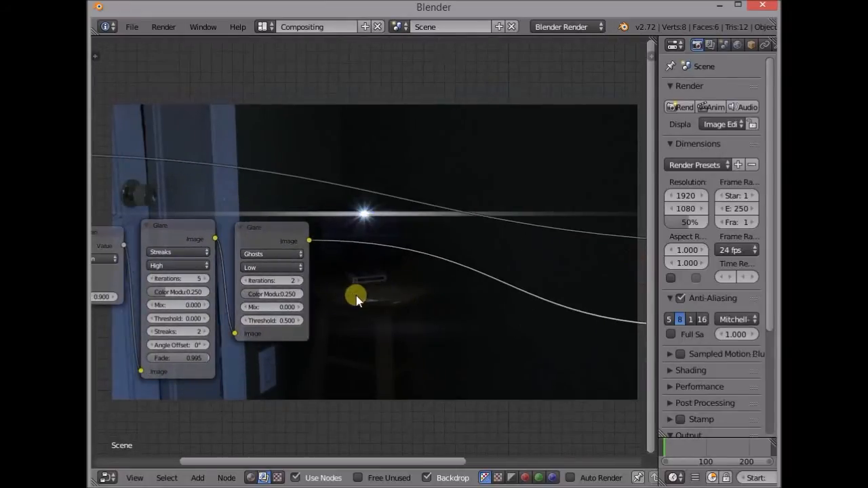
pyautogui.moveTo(204, 357); pyautogui.dragTo(205, 358)
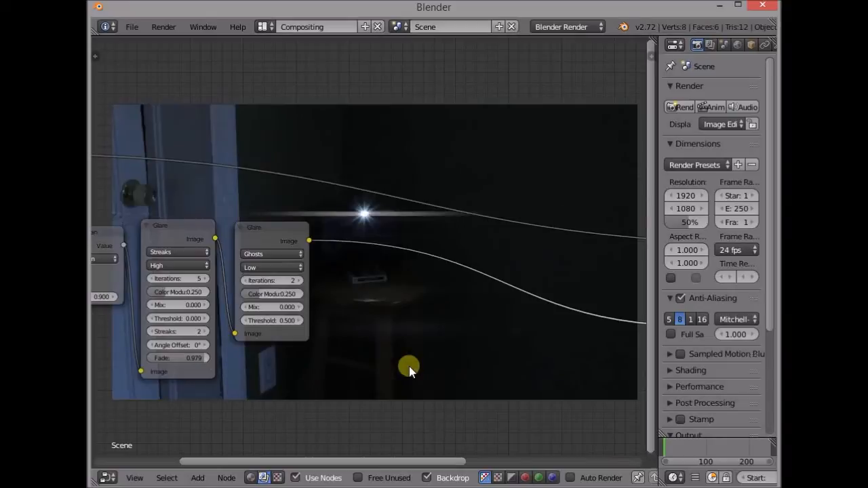
# Step: Set the Streaks Glare node's fade to 0.995
pyautogui.moveTo(393, 344); pyautogui.dragTo(412, 355, button='middle')
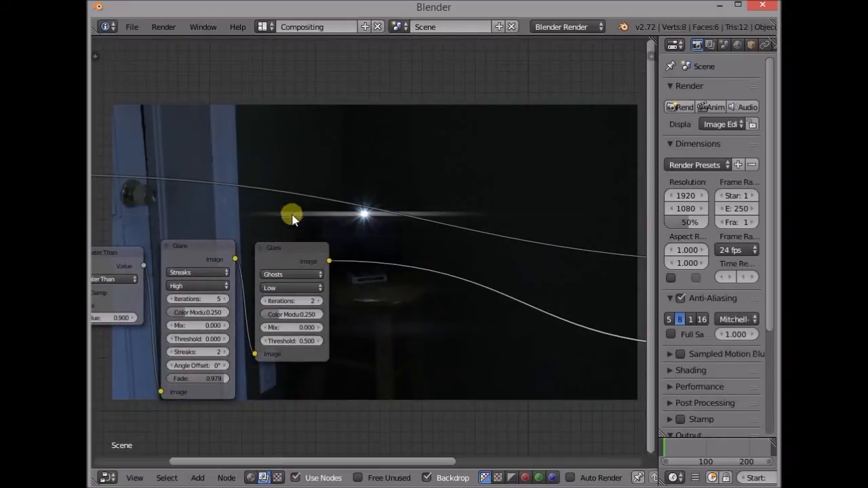
pyautogui.click(224, 380)
pyautogui.press('BackSpace')
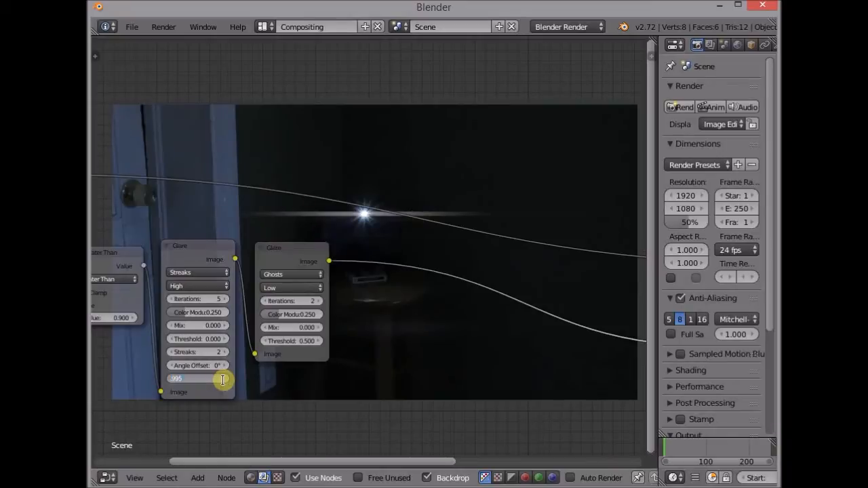
pyautogui.write('.995')
pyautogui.press('Return')
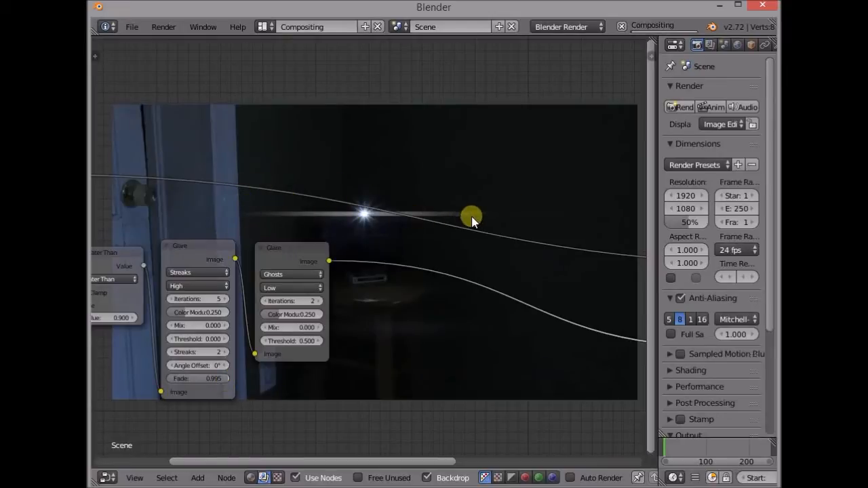
# Step: Examine the horizontal streak and ghost flares in the backdrop along with the Glare and Blur nodes that produce them
pyautogui.moveTo(480, 291); pyautogui.dragTo(427, 254, button='middle')
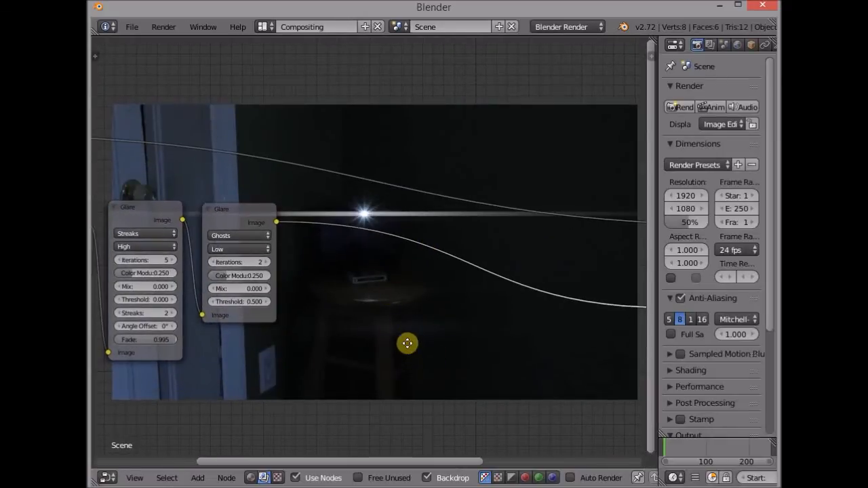
pyautogui.moveTo(406, 343); pyautogui.dragTo(277, 341, button='middle')
pyautogui.moveTo(401, 316); pyautogui.dragTo(482, 293, button='middle')
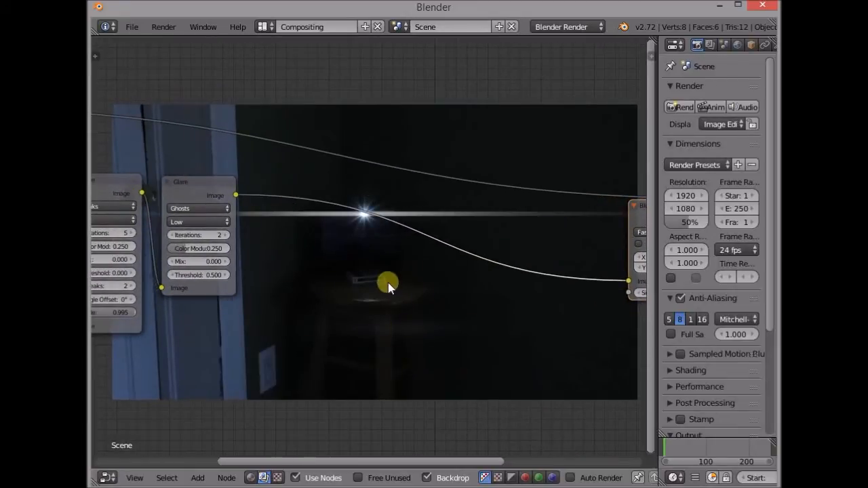
pyautogui.moveTo(401, 323); pyautogui.dragTo(358, 353, button='middle')
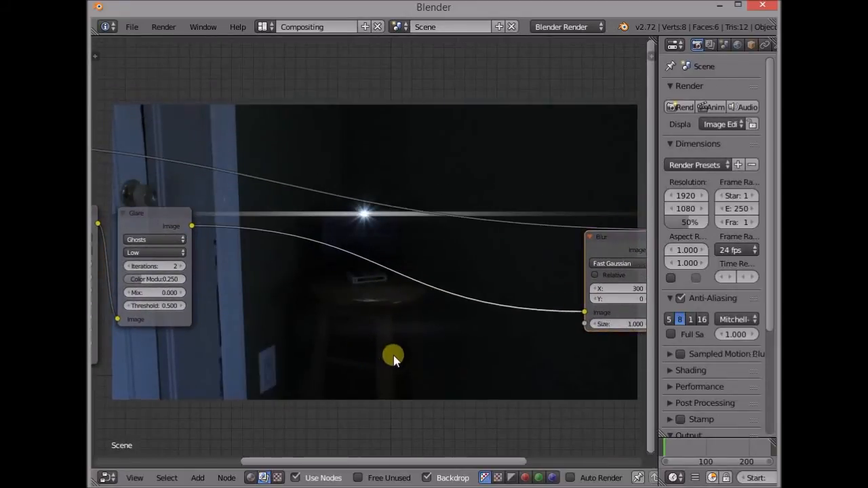
pyautogui.moveTo(497, 317); pyautogui.dragTo(407, 311, button='middle')
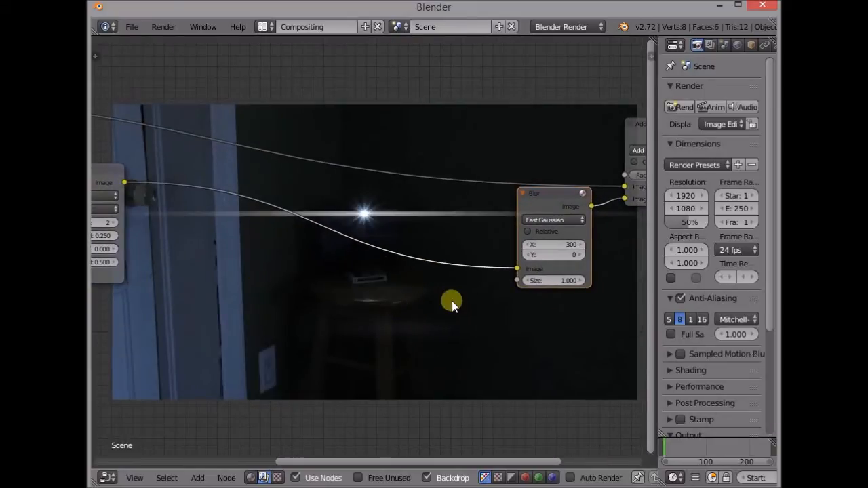
pyautogui.moveTo(299, 281)
pyautogui.mouseDown(button='middle')
pyautogui.moveTo(373, 303)
pyautogui.moveTo(363, 318)
pyautogui.mouseUp(button='middle')
pyautogui.scroll(-2, 354, 305)
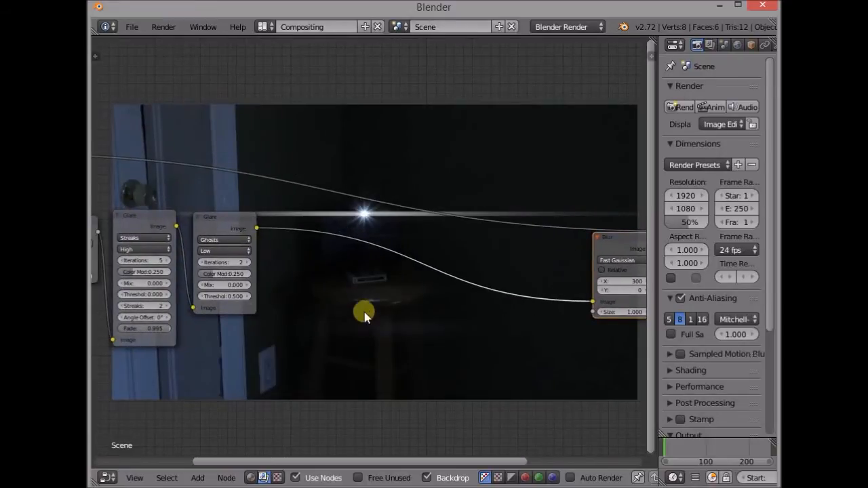
pyautogui.moveTo(341, 291); pyautogui.dragTo(356, 308, button='middle')
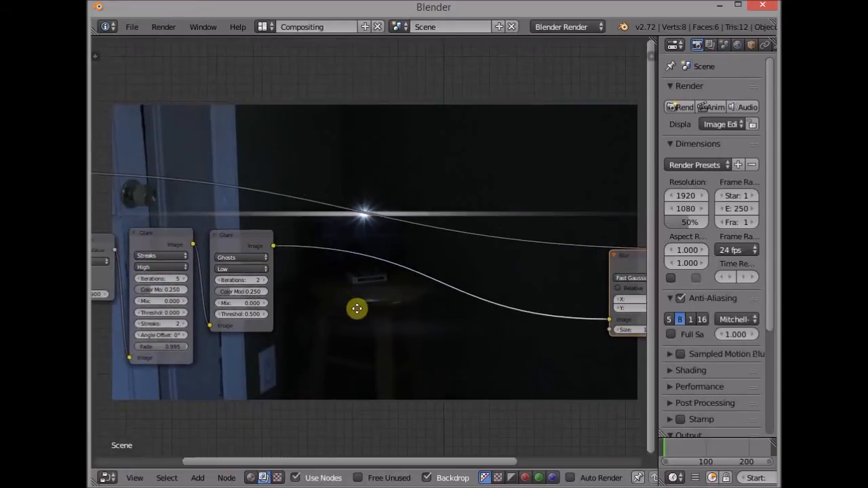
# Step: Try a threshold of 0.000 on the Ghosts Glare node and return it to 0.500
pyautogui.scroll(1, 356, 308)
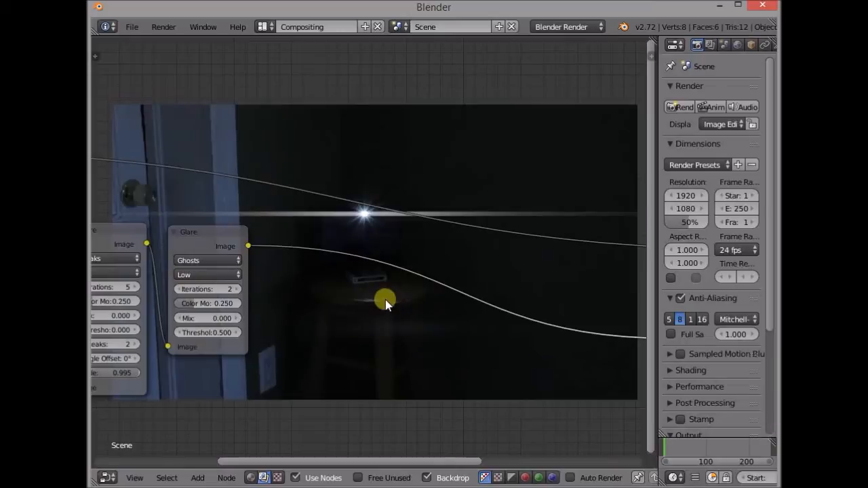
pyautogui.click(180, 333)
pyautogui.click(180, 332)
pyautogui.click(180, 333)
pyautogui.click(180, 333)
pyautogui.click(180, 333)
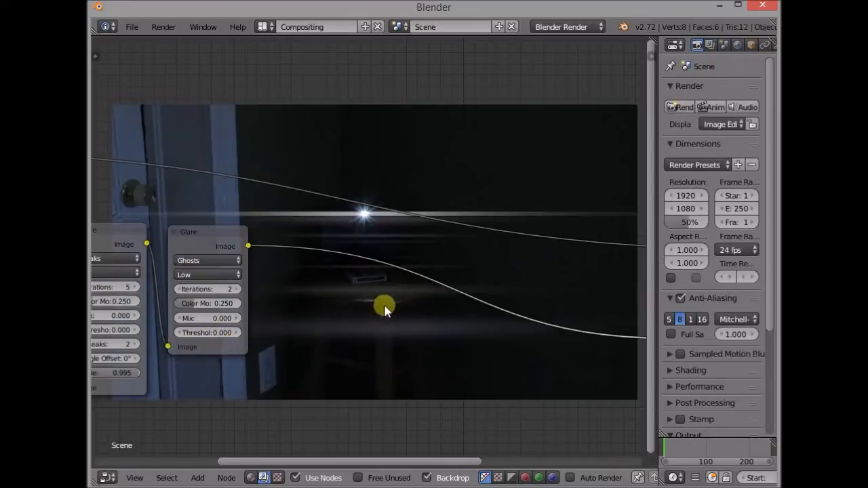
pyautogui.click(236, 332)
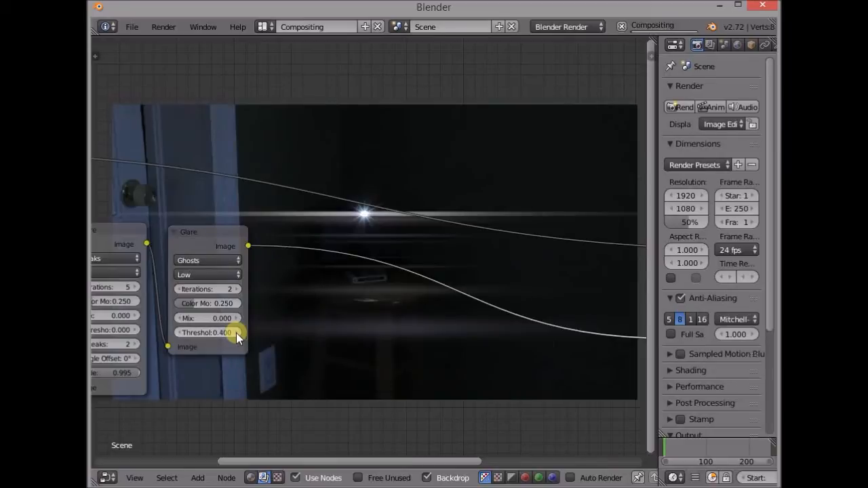
# Step: Duplicate the Ghosts Glare node and insert the copy on the link between it and the Blur node
pyautogui.moveTo(320, 306); pyautogui.dragTo(299, 307, button='middle')
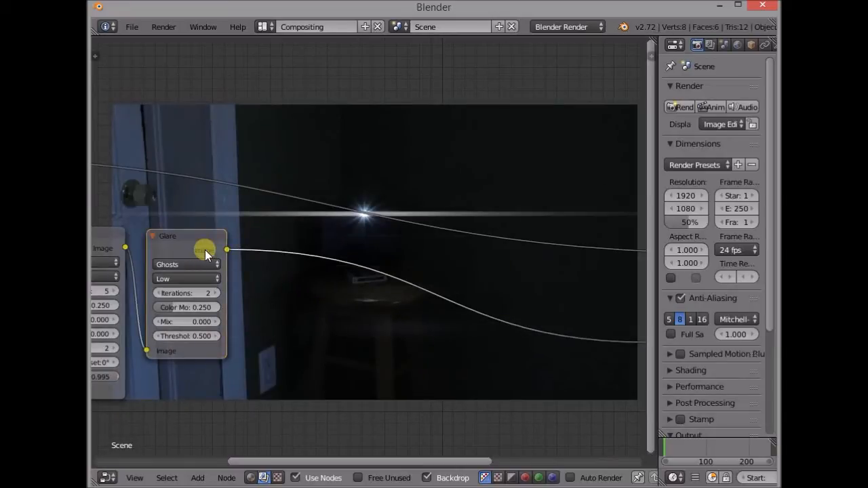
pyautogui.hotkey('shift', 'd')
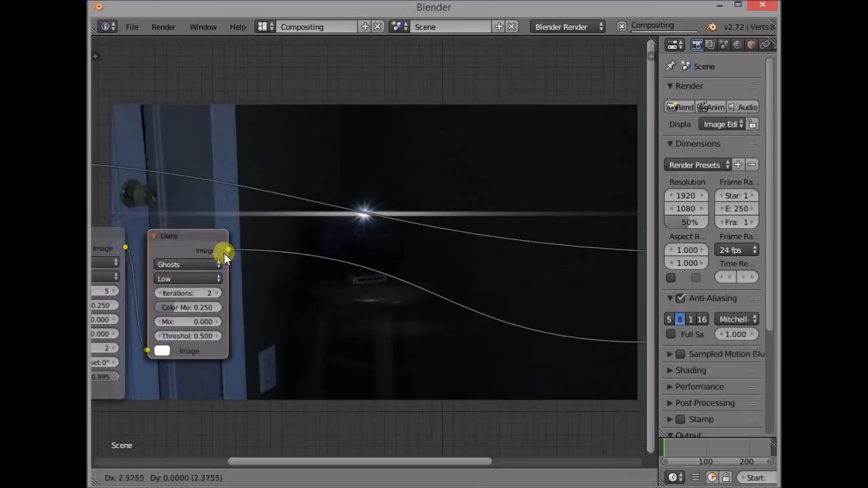
pyautogui.click(311, 255)
# Step: Set the third Glare node's type to Fog Glow and its threshold to 0.000
pyautogui.click(310, 267)
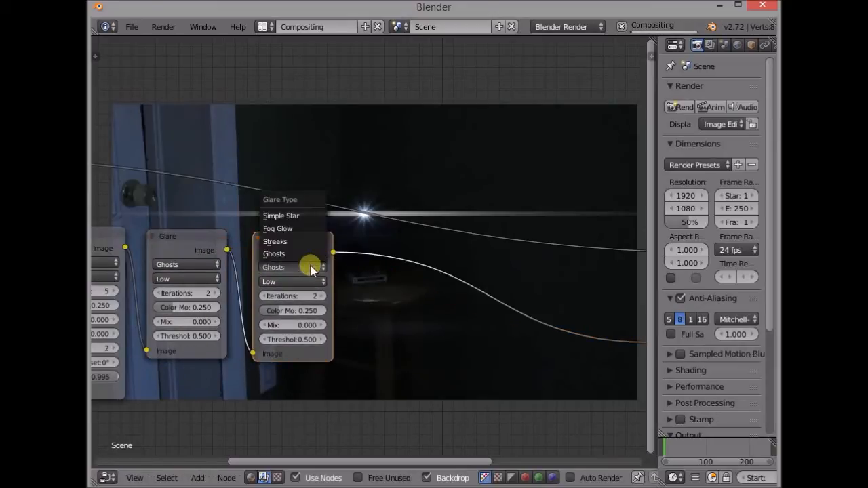
pyautogui.click(302, 230)
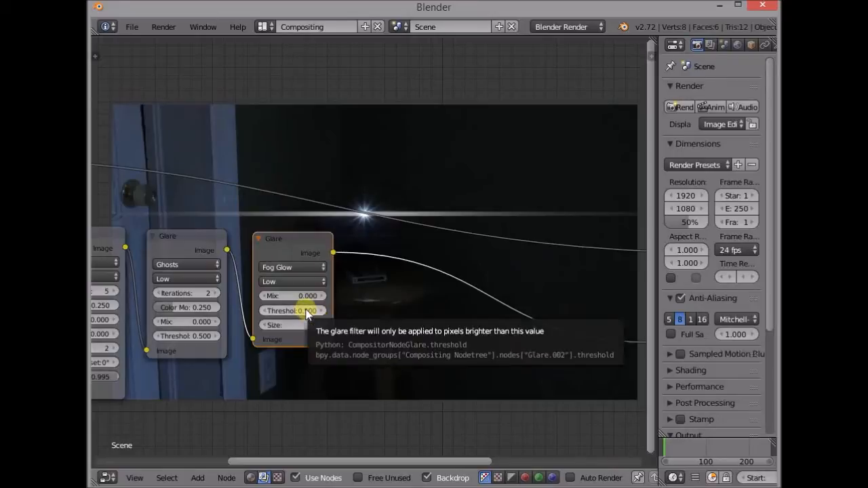
pyautogui.moveTo(308, 312); pyautogui.dragTo(332, 326)
# Step: Duplicate the Fog Glow Glare node and insert the copy on the link between it and the Blur node
pyautogui.moveTo(393, 308); pyautogui.dragTo(320, 330, button='middle')
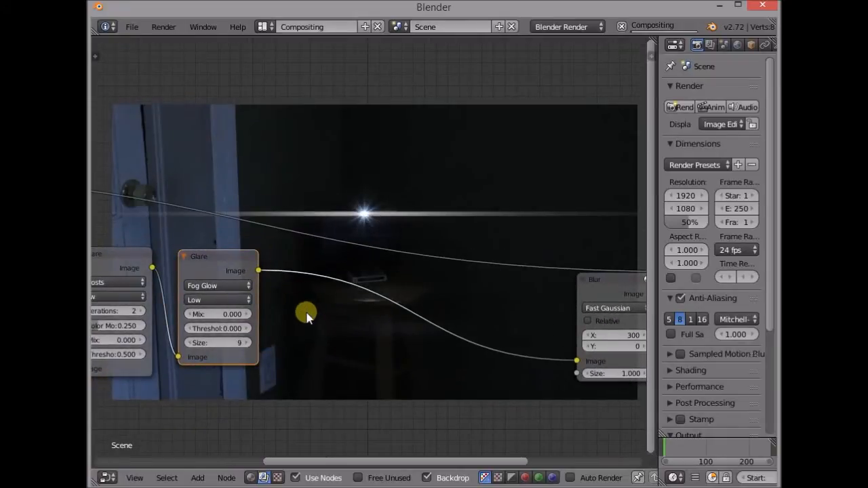
pyautogui.moveTo(296, 313); pyautogui.dragTo(307, 316, button='middle')
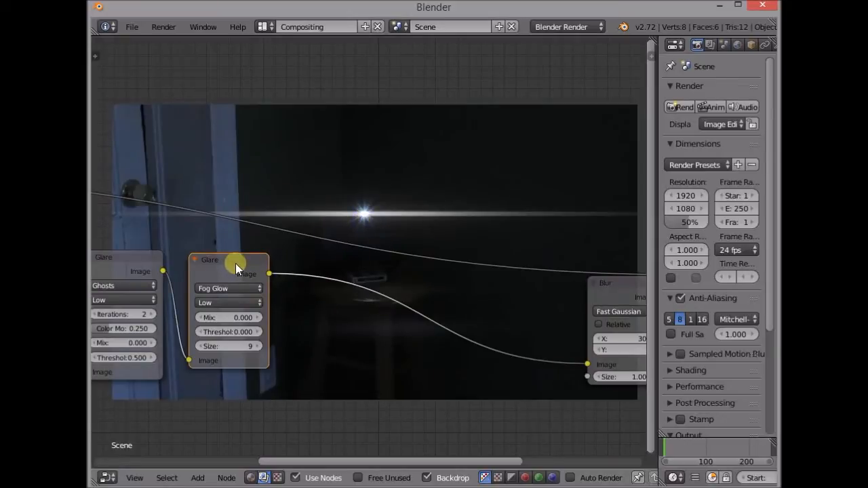
pyautogui.hotkey('shift', 'd')
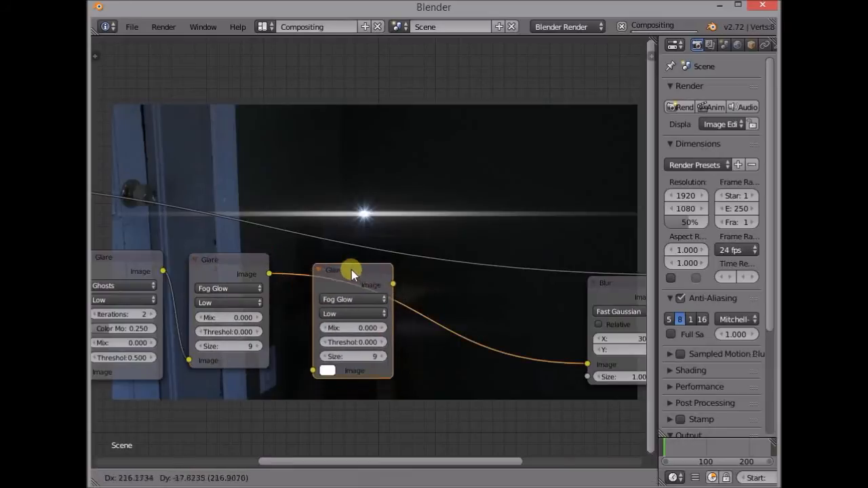
pyautogui.click(329, 267)
pyautogui.keyDown('ctrl'); pyautogui.scroll(-4, 362, 321); pyautogui.keyUp('ctrl')
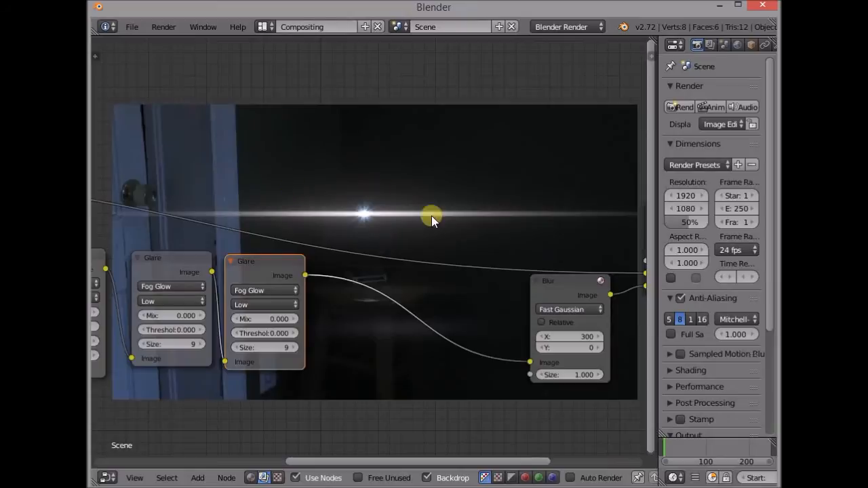
# Step: Move the Movie Clip node farther from the Greater Than node to make room between them
pyautogui.moveTo(356, 308); pyautogui.dragTo(304, 333, button='middle')
pyautogui.scroll(-2, 304, 333)
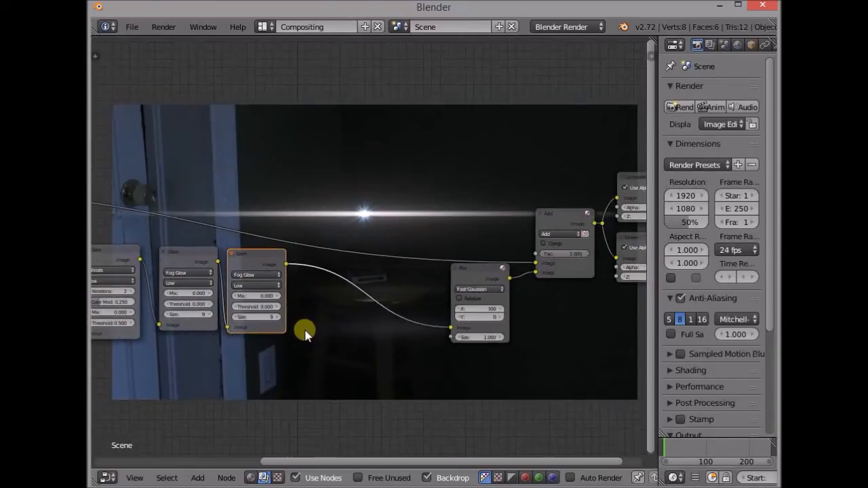
pyautogui.scroll(-2, 305, 332)
pyautogui.moveTo(308, 345); pyautogui.dragTo(384, 325, button='middle')
pyautogui.scroll(-1, 388, 322)
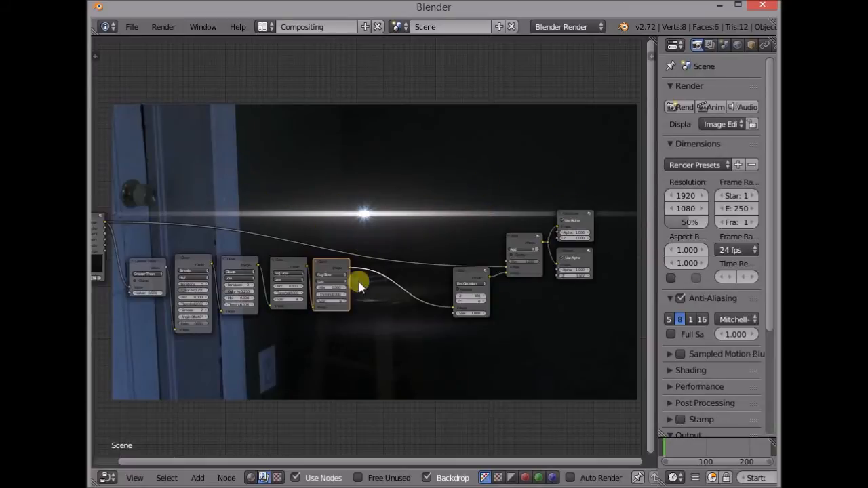
pyautogui.moveTo(343, 339); pyautogui.dragTo(494, 359, button='middle')
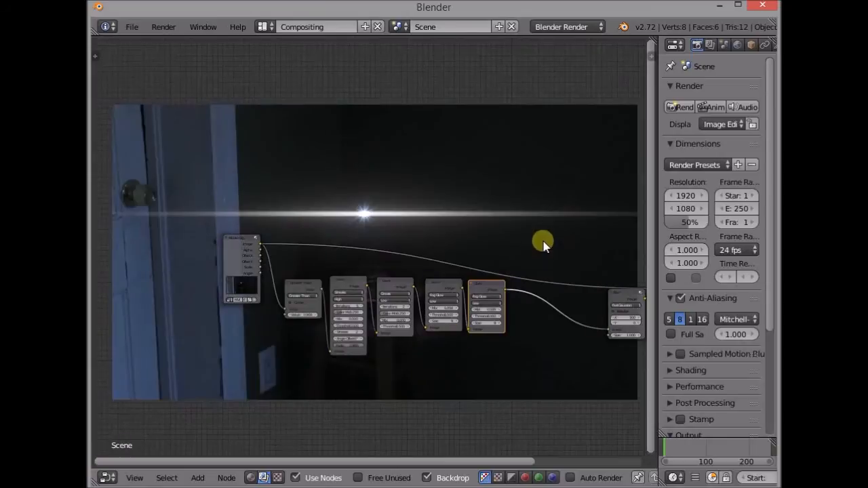
pyautogui.moveTo(242, 246); pyautogui.dragTo(189, 247)
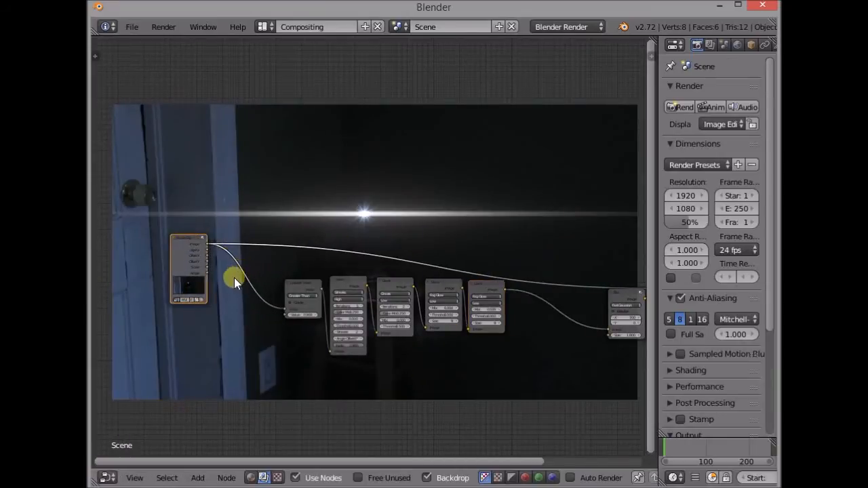
# Step: Add an RGB Curves node and insert it on the link between the Movie Clip and Greater Than nodes
pyautogui.hotkey('shift', 'a')
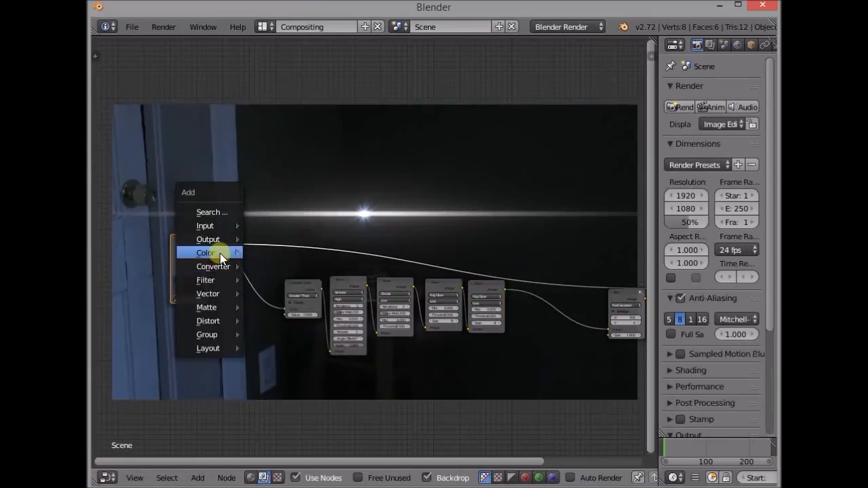
pyautogui.moveTo(220, 253)
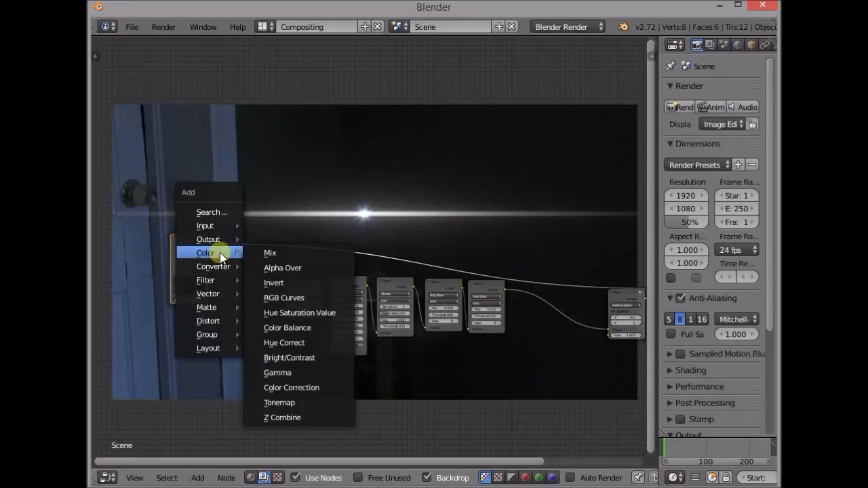
pyautogui.click(279, 298)
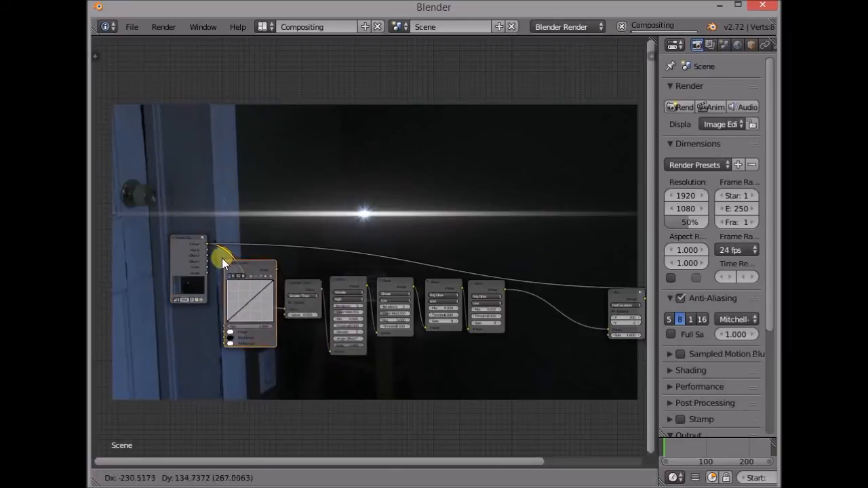
pyautogui.click(215, 259)
# Step: Bend the RGB Curves node's combined curve upward with a control point at about X 0.239, Y 0.713
pyautogui.scroll(1, 244, 276)
pyautogui.scroll(3, 309, 266)
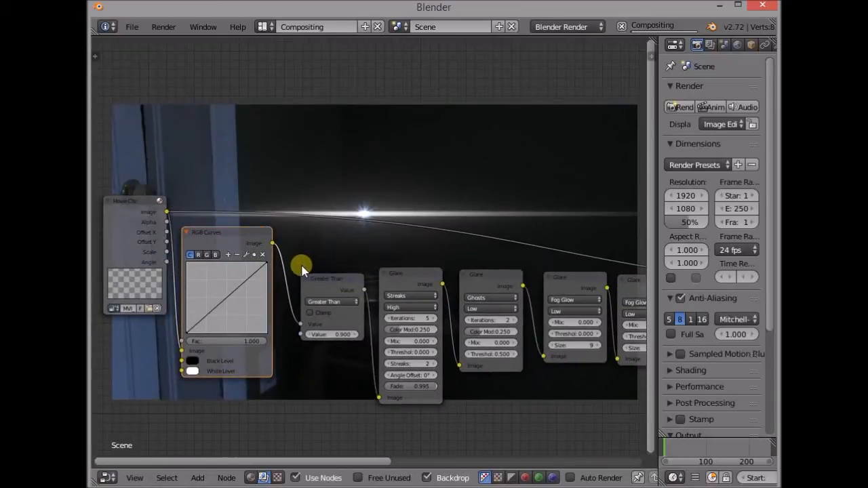
pyautogui.moveTo(219, 301); pyautogui.dragTo(206, 282)
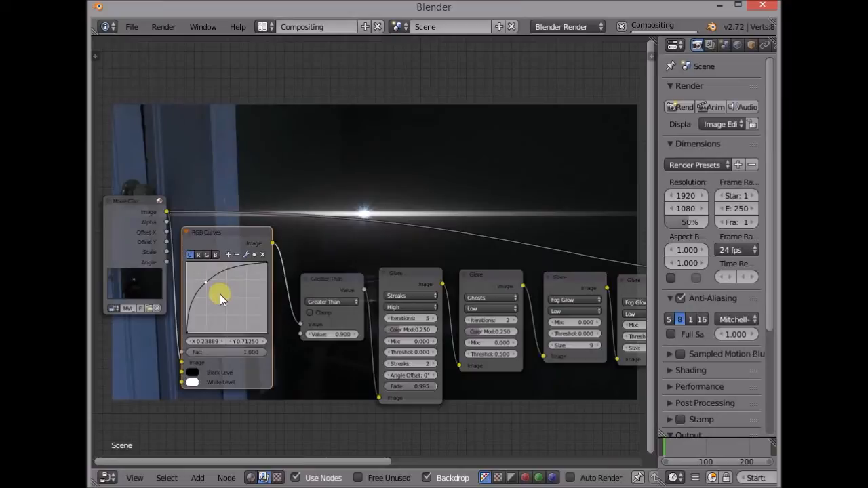
# Step: Connect the RGB Curves output to the first image input of the Add node, replacing the direct Movie Clip link
pyautogui.moveTo(360, 242); pyautogui.dragTo(268, 279, button='middle')
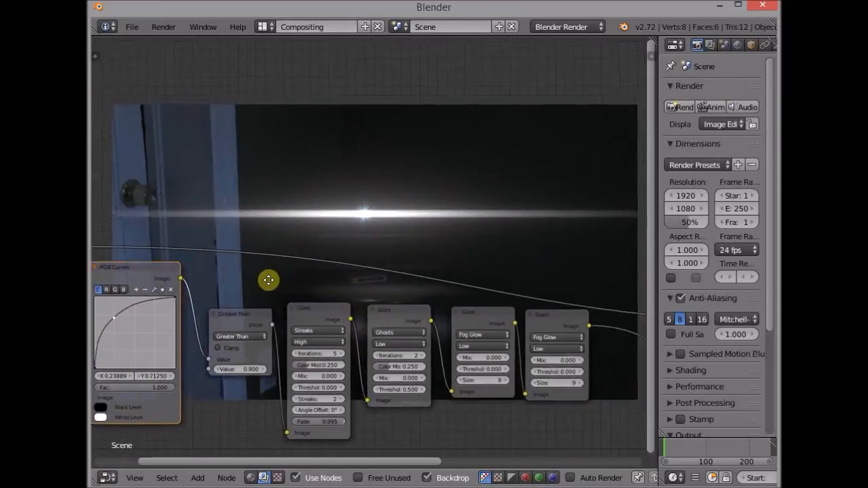
pyautogui.scroll(-3, 278, 278)
pyautogui.keyDown('ctrl'); pyautogui.scroll(-3, 337, 279); pyautogui.keyUp('ctrl')
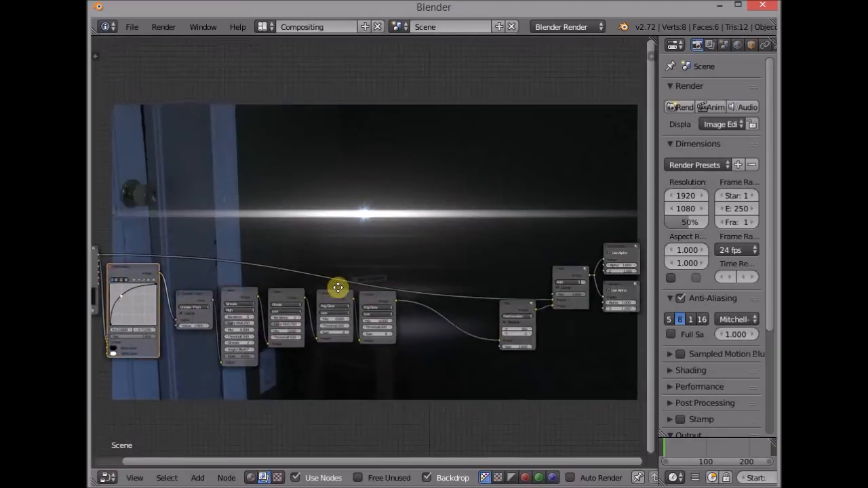
pyautogui.moveTo(337, 287); pyautogui.dragTo(317, 288, button='middle')
pyautogui.moveTo(137, 270); pyautogui.dragTo(533, 301)
pyautogui.moveTo(427, 269); pyautogui.dragTo(496, 247, button='middle')
pyautogui.scroll(4, 444, 256)
pyautogui.moveTo(143, 264); pyautogui.dragTo(160, 266)
pyautogui.moveTo(189, 245); pyautogui.dragTo(249, 196, button='middle')
pyautogui.moveTo(133, 175); pyautogui.dragTo(124, 225)
pyautogui.moveTo(207, 225); pyautogui.dragTo(195, 219)
# Step: Add a Color Balance node and insert it on the link between the last Fog Glow Glare node and the Blur node
pyautogui.moveTo(354, 212); pyautogui.dragTo(325, 221, button='middle')
pyautogui.moveTo(387, 211)
pyautogui.mouseDown(button='middle')
pyautogui.moveTo(356, 265)
pyautogui.moveTo(370, 289)
pyautogui.moveTo(359, 246)
pyautogui.moveTo(373, 238)
pyautogui.moveTo(372, 225)
pyautogui.moveTo(389, 225)
pyautogui.mouseUp(button='middle')
pyautogui.scroll(1, 372, 226)
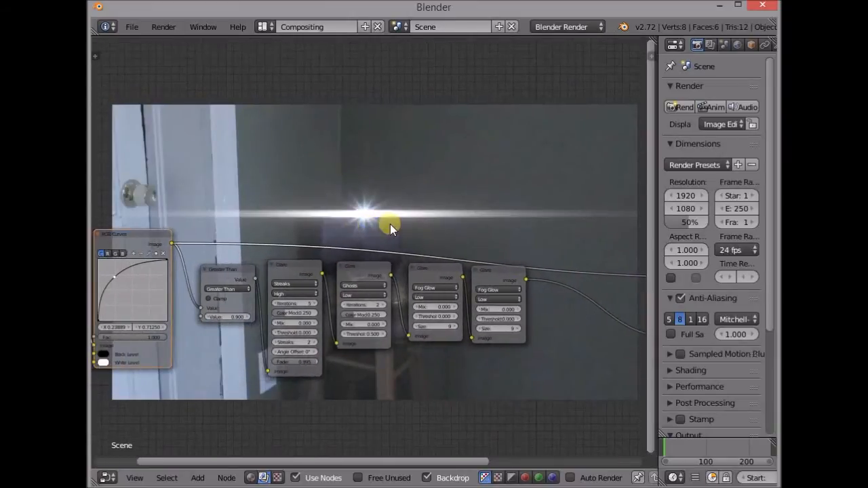
pyautogui.moveTo(445, 232); pyautogui.dragTo(372, 244, button='middle')
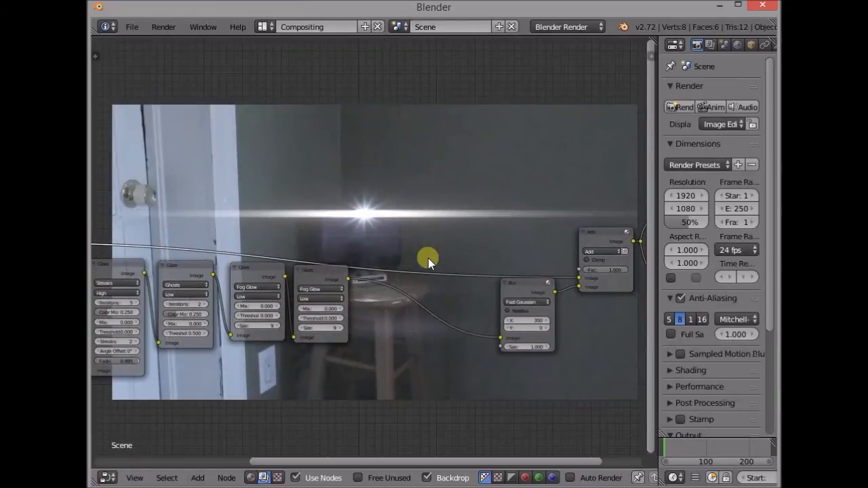
pyautogui.moveTo(427, 258); pyautogui.dragTo(449, 246, button='middle')
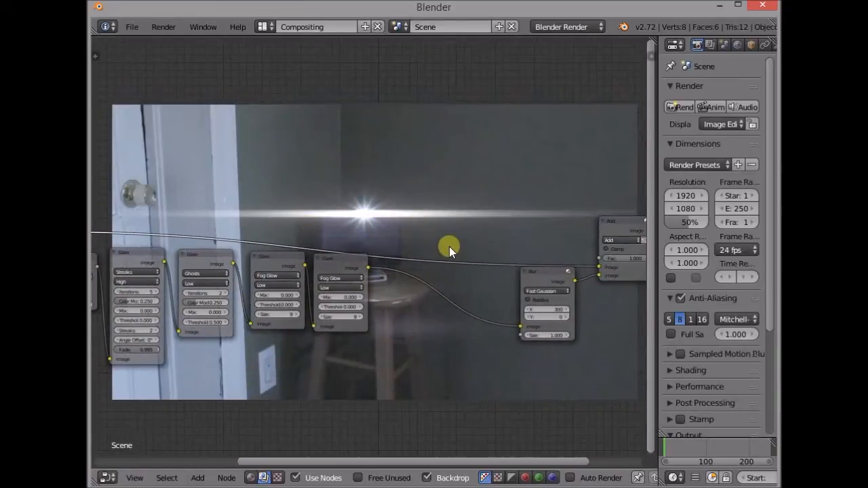
pyautogui.scroll(-2, 422, 278)
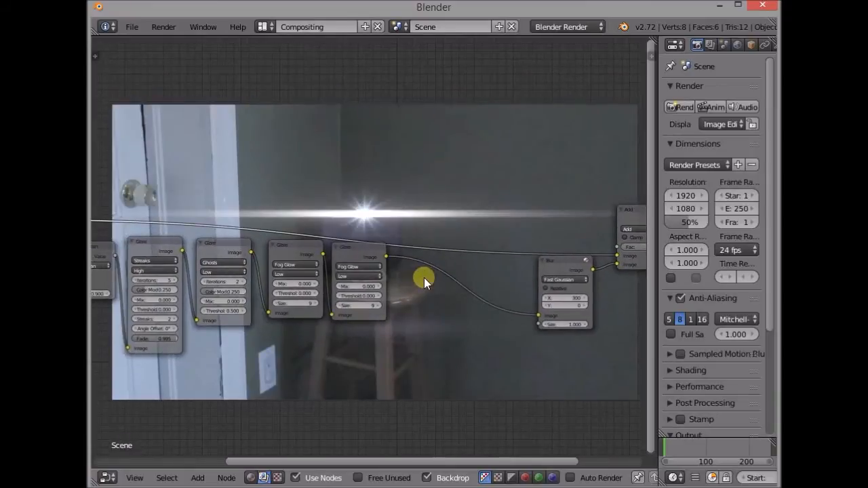
pyautogui.hotkey('shift', 'a')
pyautogui.moveTo(426, 279)
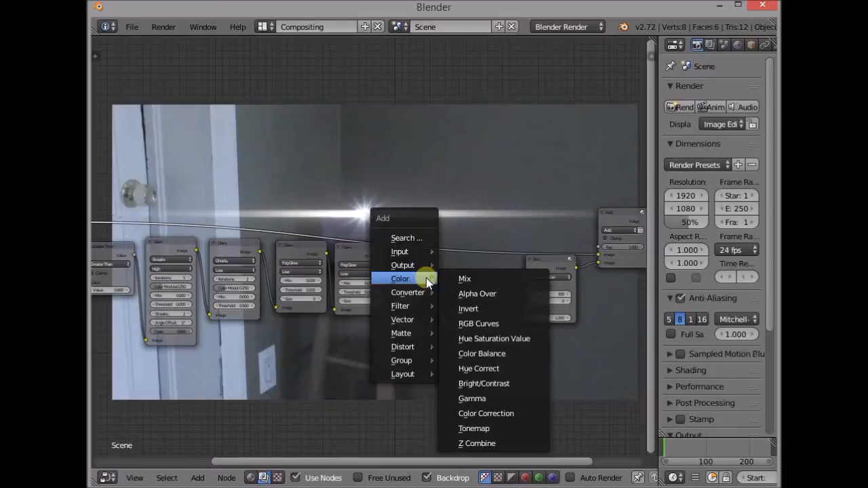
pyautogui.click(512, 358)
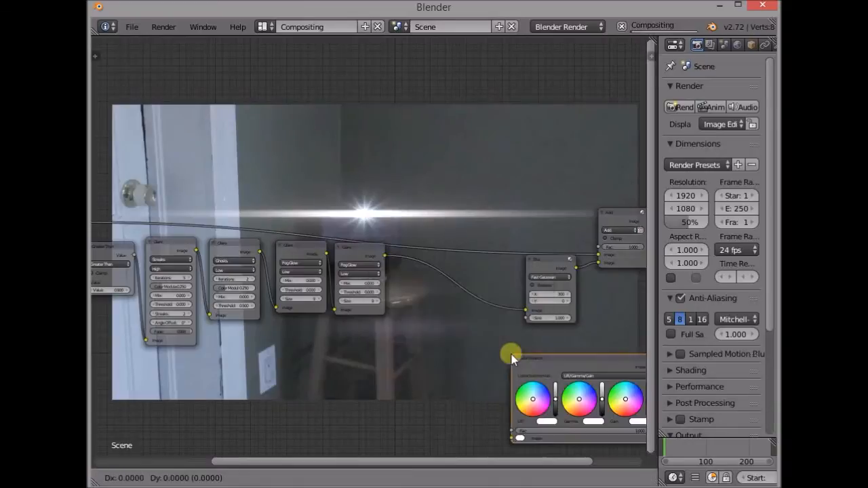
pyautogui.click(395, 254)
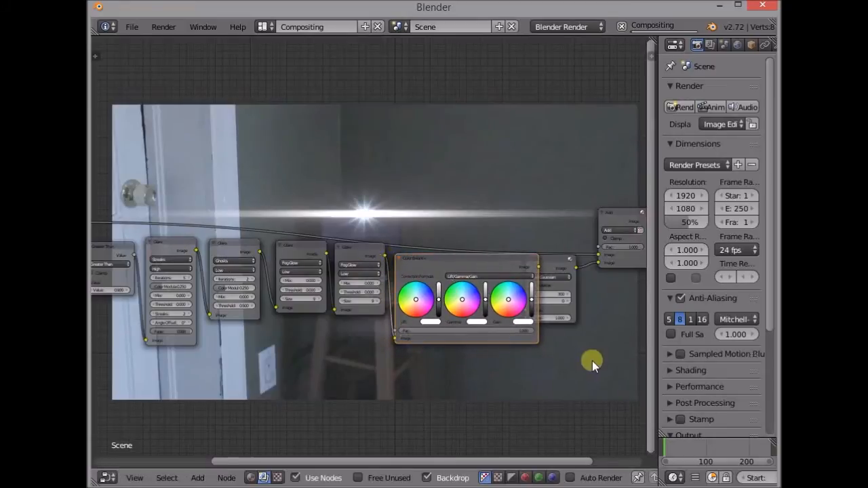
# Step: Move the Blur, Add and output nodes away from the Color Balance node so that they no longer crowd it
pyautogui.moveTo(590, 360); pyautogui.dragTo(495, 371, button='middle')
pyautogui.scroll(-2, 495, 372)
pyautogui.moveTo(446, 262); pyautogui.dragTo(459, 265)
pyautogui.press('b')
pyautogui.moveTo(467, 194); pyautogui.dragTo(576, 275)
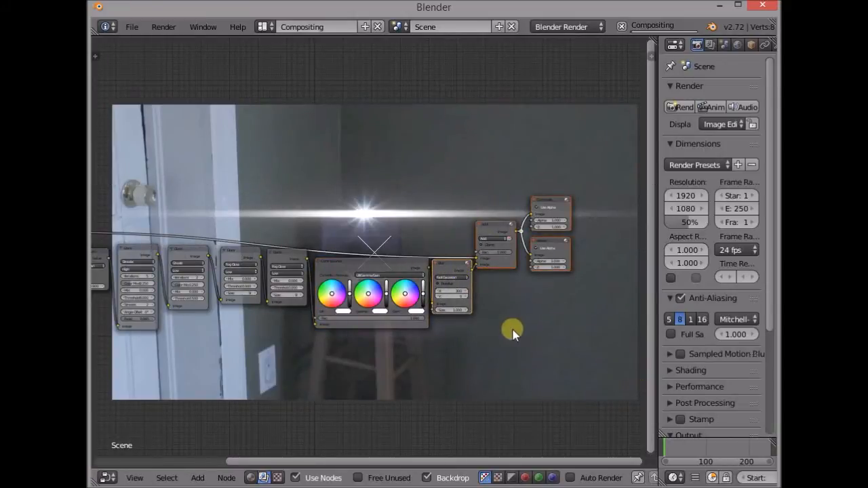
pyautogui.press('g')
pyautogui.click(541, 330)
pyautogui.moveTo(481, 262); pyautogui.dragTo(468, 263)
pyautogui.moveTo(473, 349); pyautogui.dragTo(524, 349, button='middle')
pyautogui.scroll(5, 517, 352)
pyautogui.moveTo(503, 390)
pyautogui.mouseDown(button='middle')
pyautogui.moveTo(484, 358)
pyautogui.moveTo(518, 282)
pyautogui.moveTo(494, 401)
pyautogui.mouseUp(button='middle')
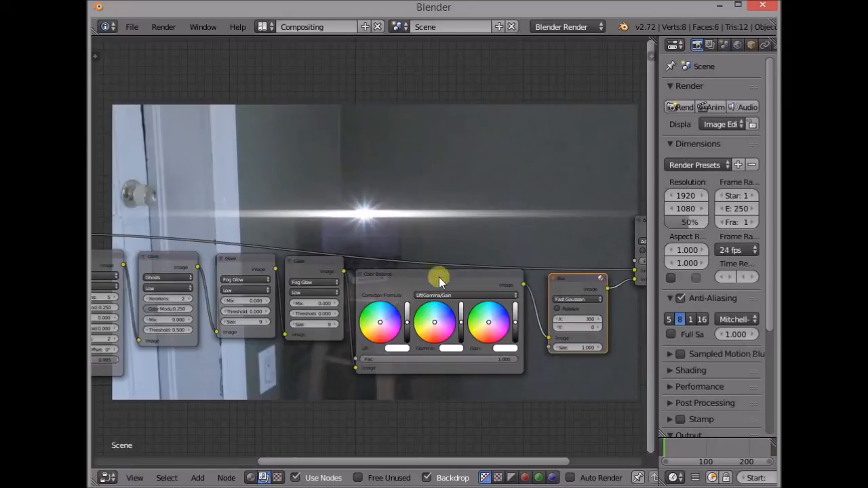
# Step: Set the Color Balance node's Lift colour to R 0.779 and G 0.931
pyautogui.click(400, 349)
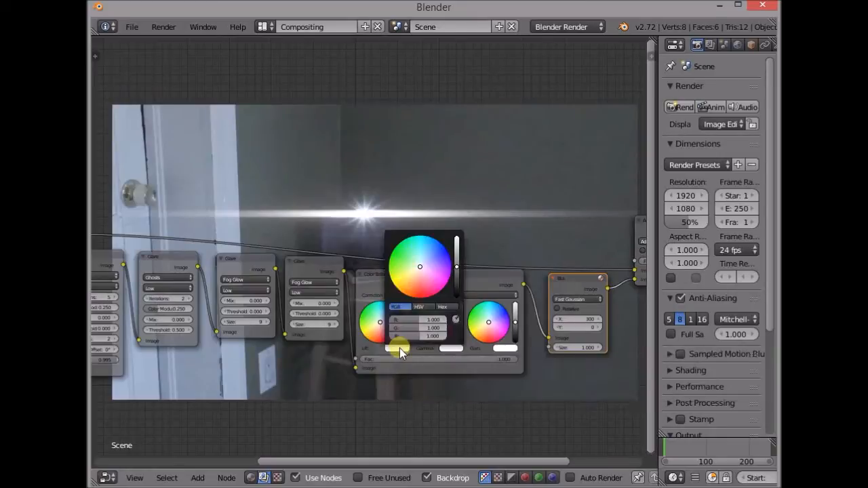
pyautogui.click(424, 318)
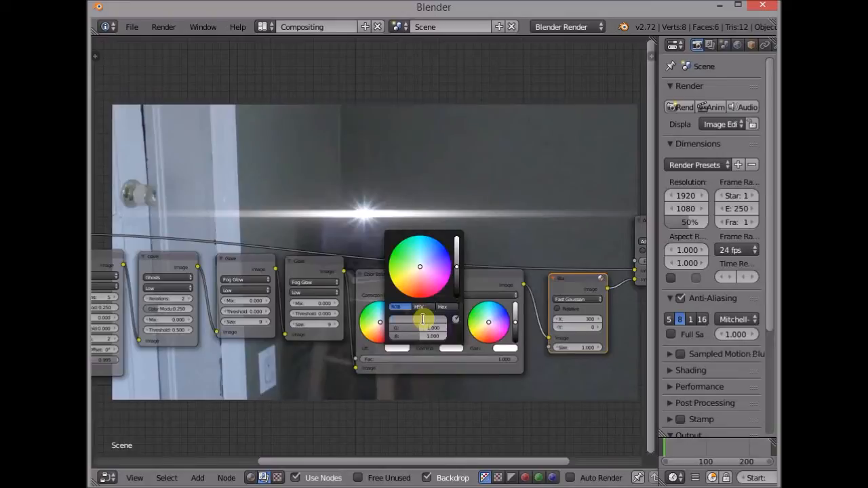
pyautogui.press('Return')
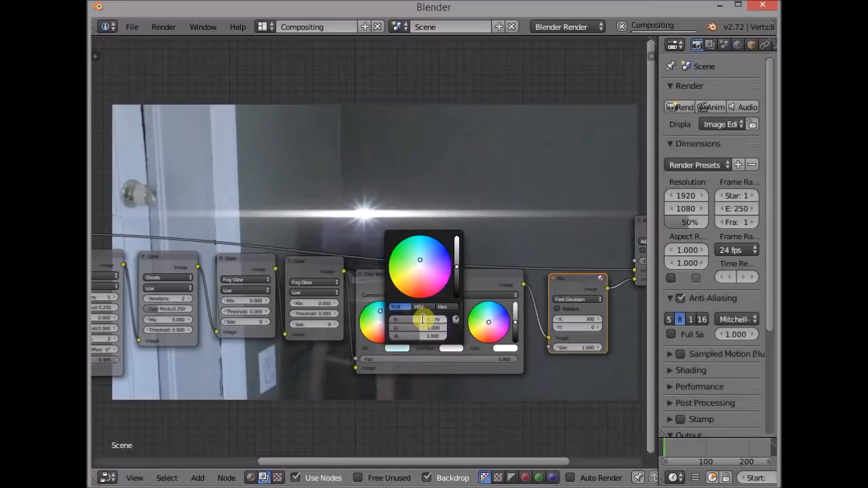
pyautogui.click(422, 328)
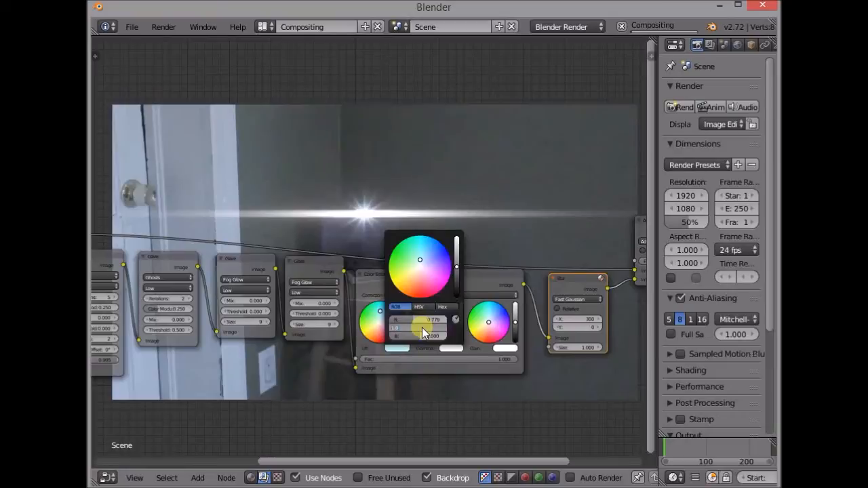
pyautogui.press('BackSpace')
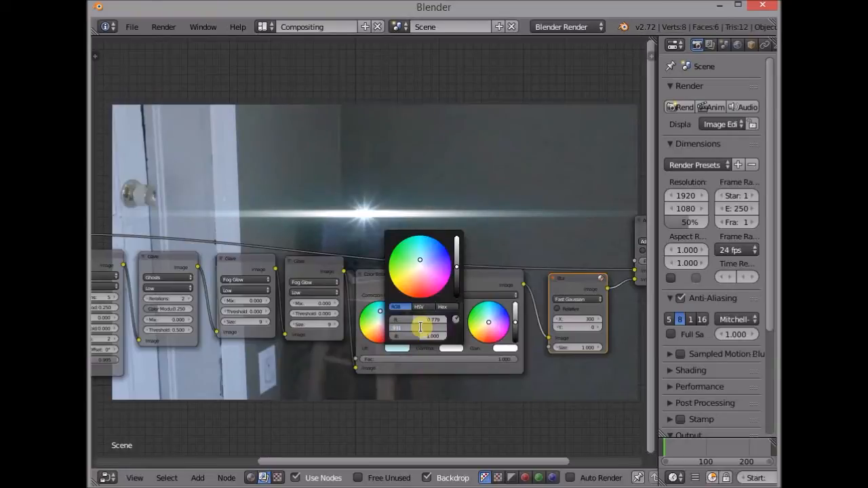
pyautogui.press('Return')
pyautogui.click(423, 336)
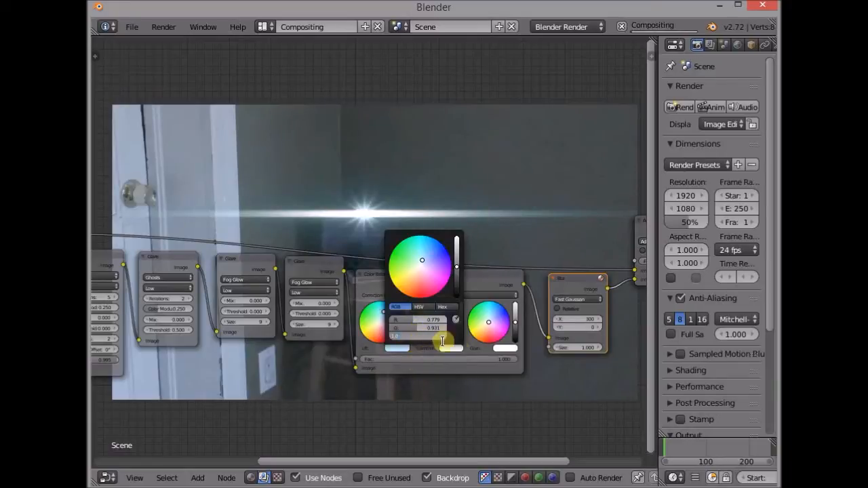
pyautogui.press('Return')
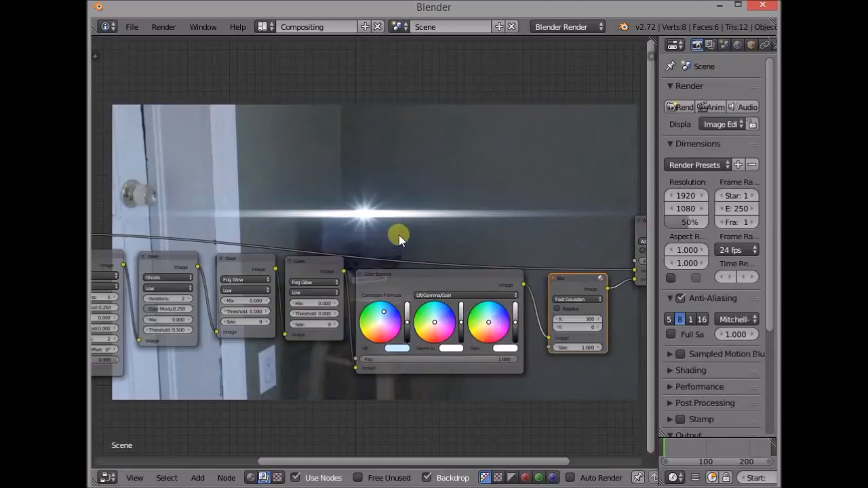
# Step: Set the Color Balance node's Gamma colour to R 0.814 and G 1.074
pyautogui.click(366, 212)
pyautogui.click(448, 349)
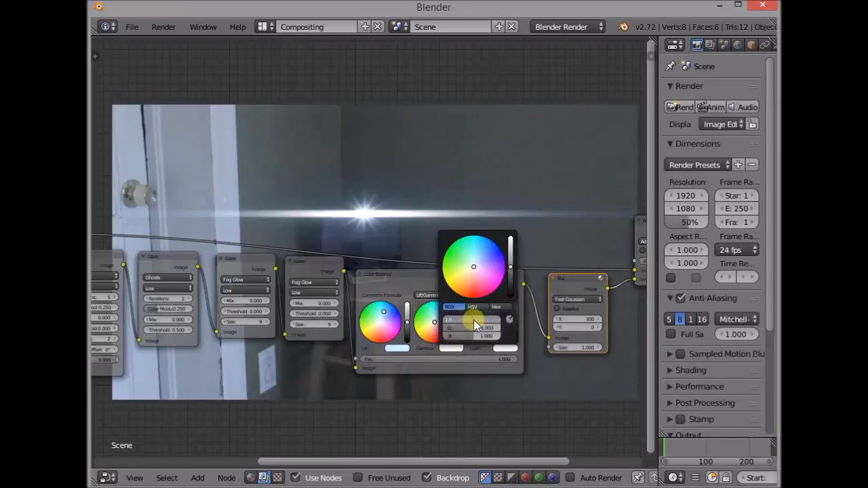
pyautogui.press('BackSpace')
pyautogui.write('.914')
pyautogui.press('Return')
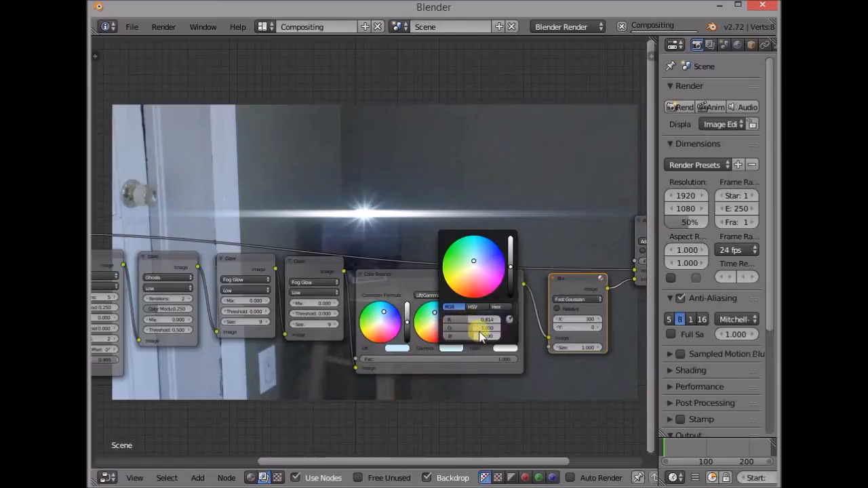
pyautogui.click(481, 329)
pyautogui.write('1')
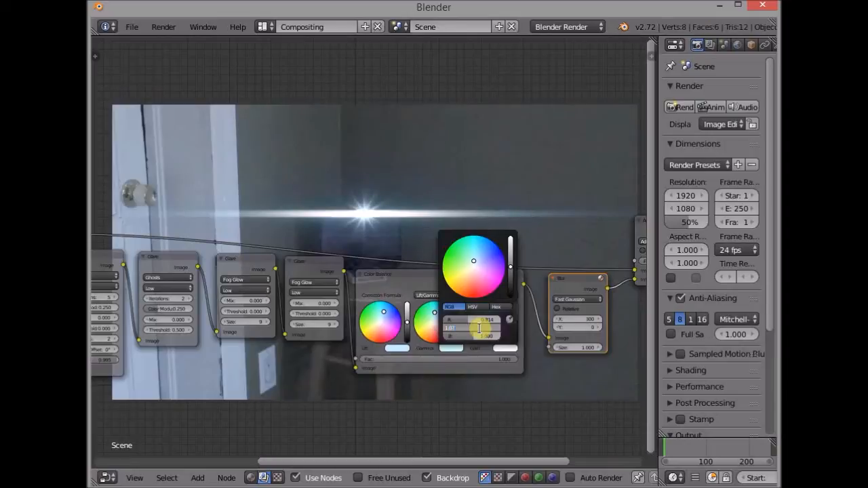
pyautogui.press('Return')
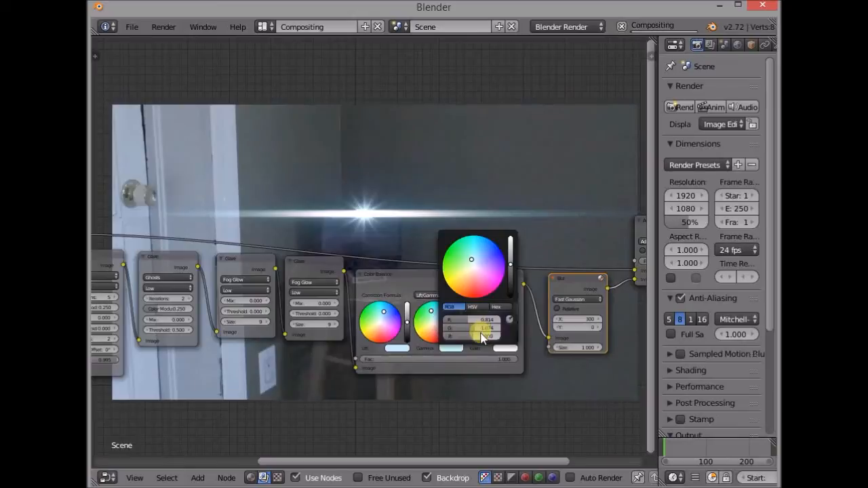
pyautogui.click(482, 337)
pyautogui.press('Return')
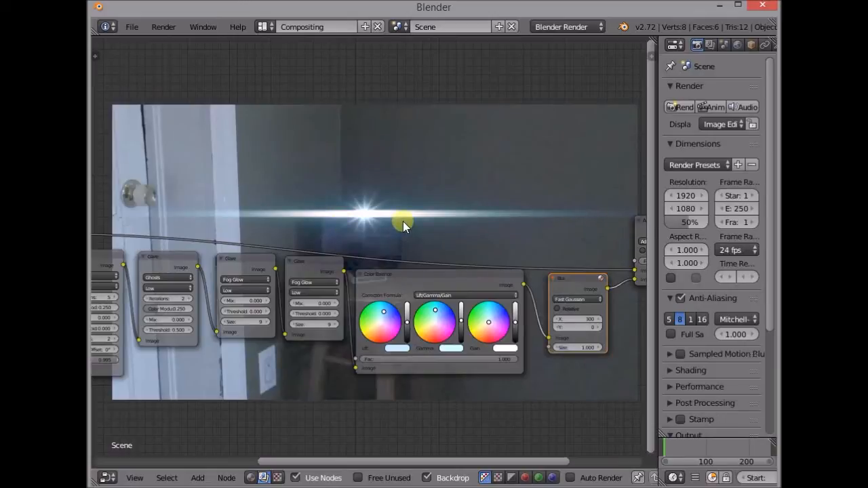
pyautogui.click(505, 348)
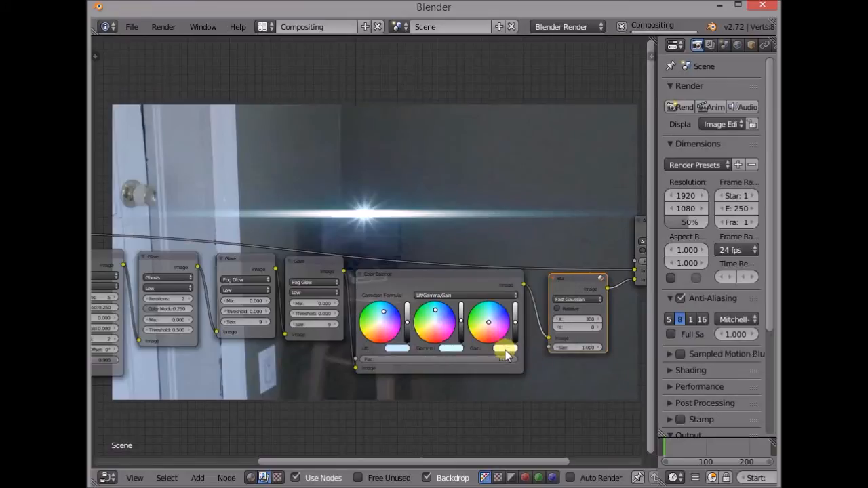
pyautogui.click(509, 349)
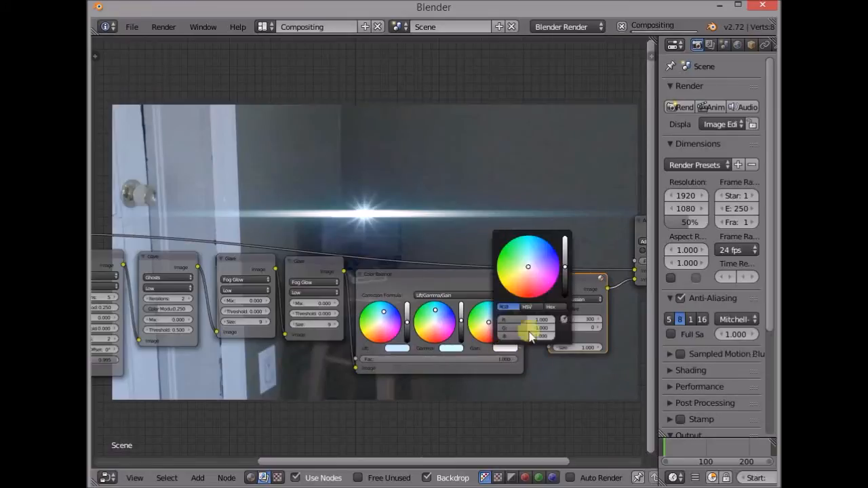
pyautogui.click(484, 323)
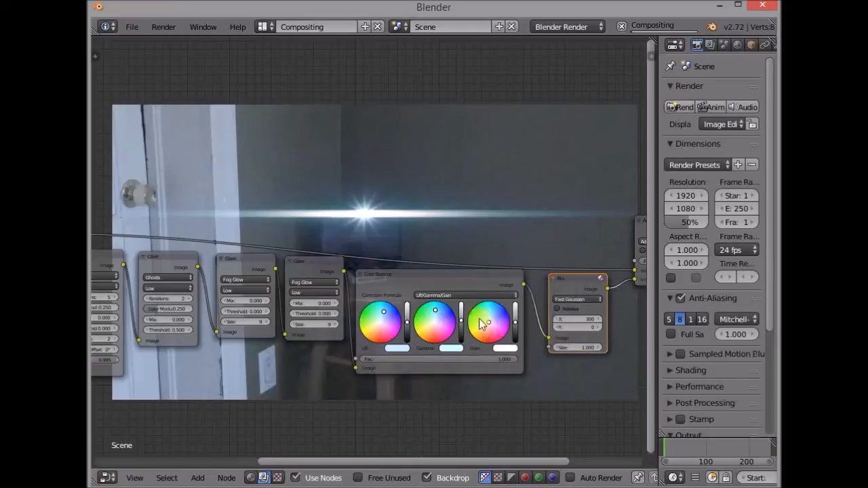
# Step: Set the Color Balance node's Gain colour to R 0.880, G 0.956 and B 1.141
pyautogui.click(505, 348)
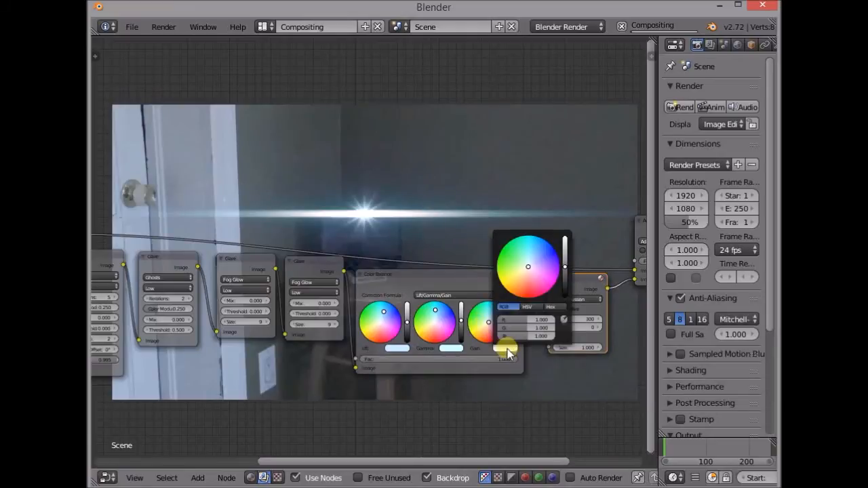
pyautogui.click(534, 318)
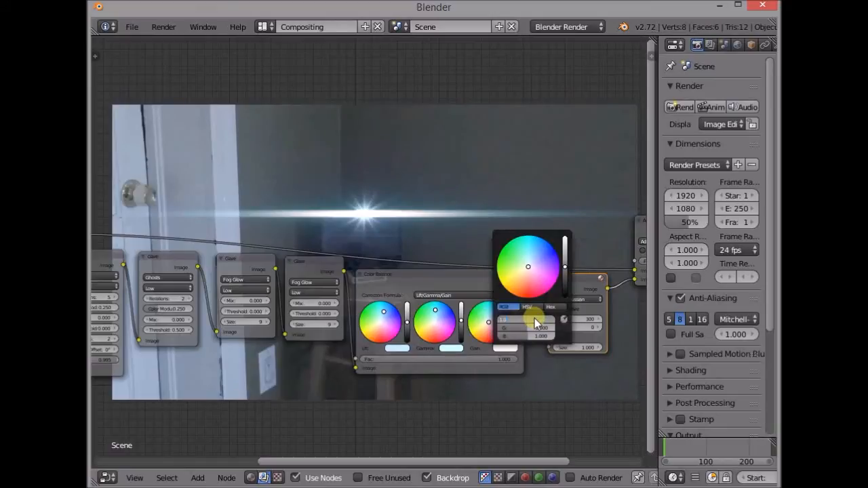
pyautogui.press('BackSpace')
pyautogui.write('.88')
pyautogui.press('Return')
pyautogui.click(534, 328)
pyautogui.press('BackSpace')
pyautogui.write('.956')
pyautogui.press('Return')
pyautogui.click(539, 337)
pyautogui.press('BackSpace')
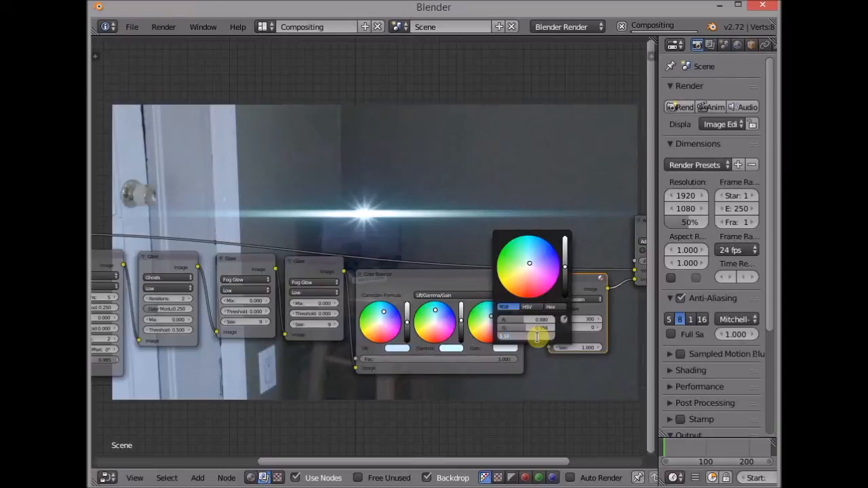
pyautogui.write('1.141')
pyautogui.press('Return')
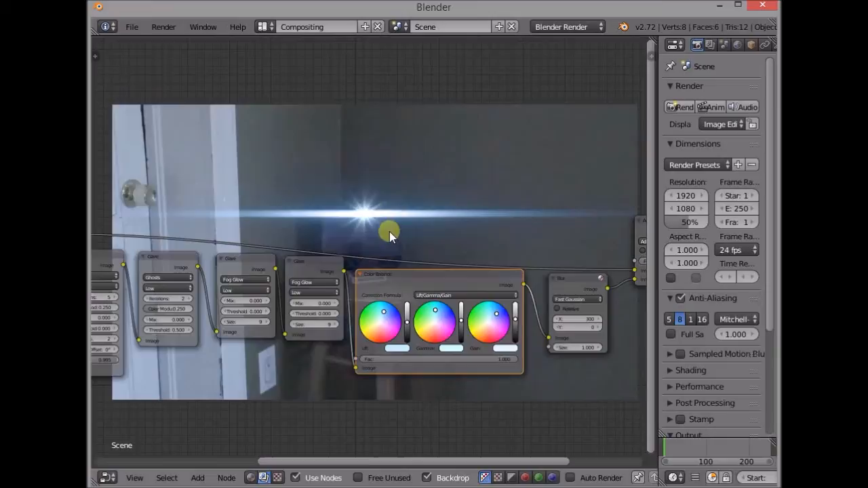
# Step: Move the Color Balance node slightly lower, between the second Fog Glow Glare node and the Blur node
pyautogui.moveTo(409, 241); pyautogui.dragTo(381, 234, button='middle')
pyautogui.scroll(-4, 390, 239)
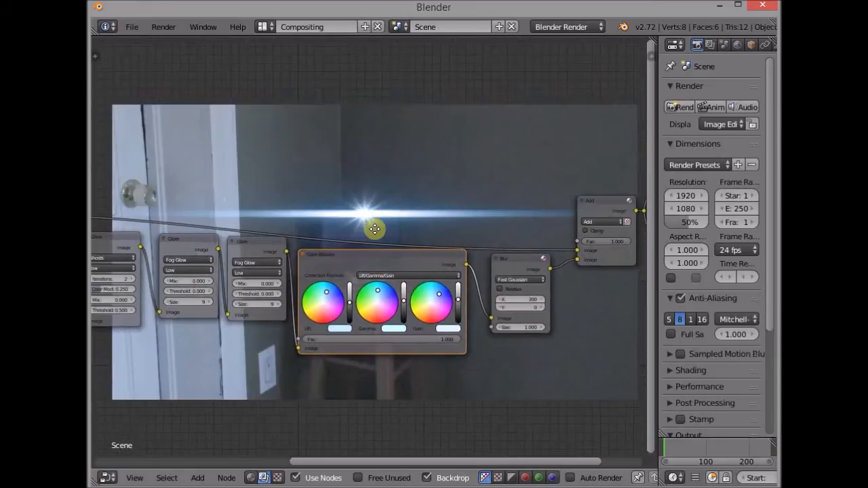
pyautogui.moveTo(502, 309); pyautogui.dragTo(504, 354, button='middle')
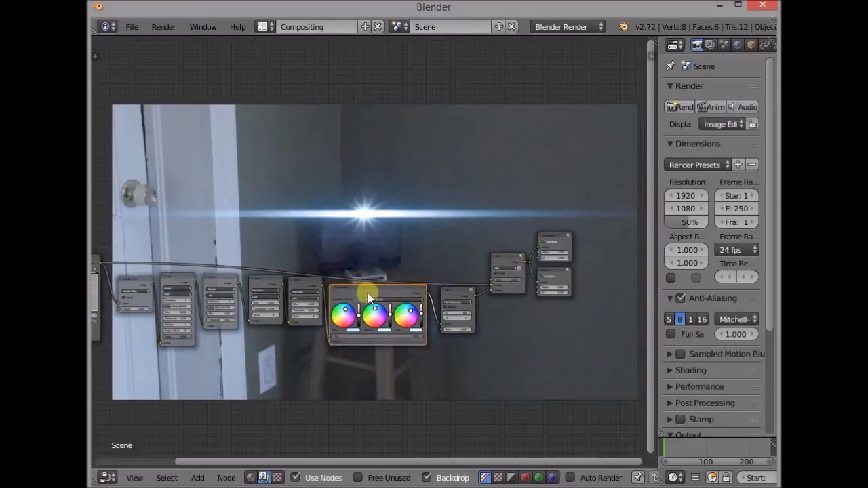
pyautogui.moveTo(371, 294); pyautogui.dragTo(373, 297)
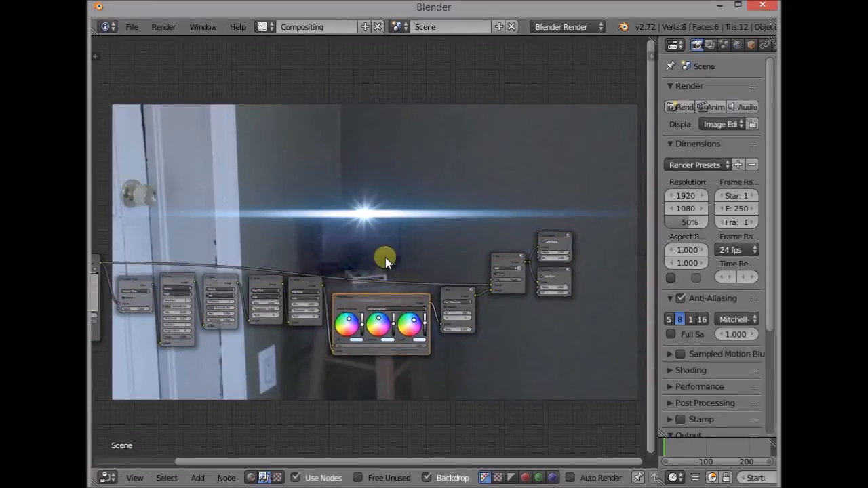
# Step: Examine the whole node tree from the clip input through the Glare, Color Balance and Blur nodes to the outputs, against the flare preview
pyautogui.moveTo(330, 251); pyautogui.dragTo(433, 252, button='middle')
pyautogui.moveTo(328, 261); pyautogui.dragTo(388, 249, button='middle')
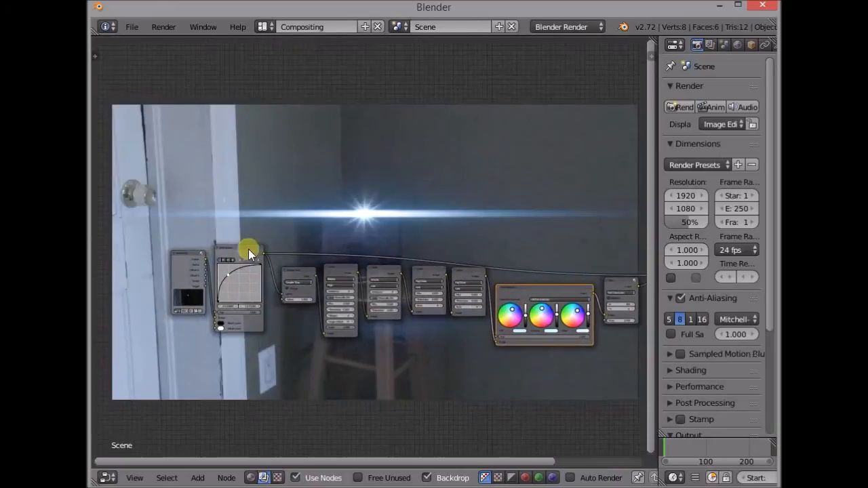
pyautogui.moveTo(194, 255); pyautogui.dragTo(231, 244)
pyautogui.click(229, 252)
pyautogui.moveTo(446, 228); pyautogui.dragTo(285, 221, button='middle')
pyautogui.moveTo(303, 331); pyautogui.dragTo(341, 302, button='middle')
pyautogui.scroll(4, 341, 302)
pyautogui.moveTo(260, 297); pyautogui.dragTo(323, 287, button='middle')
pyautogui.scroll(2, 335, 294)
pyautogui.moveTo(382, 316); pyautogui.dragTo(258, 254, button='middle')
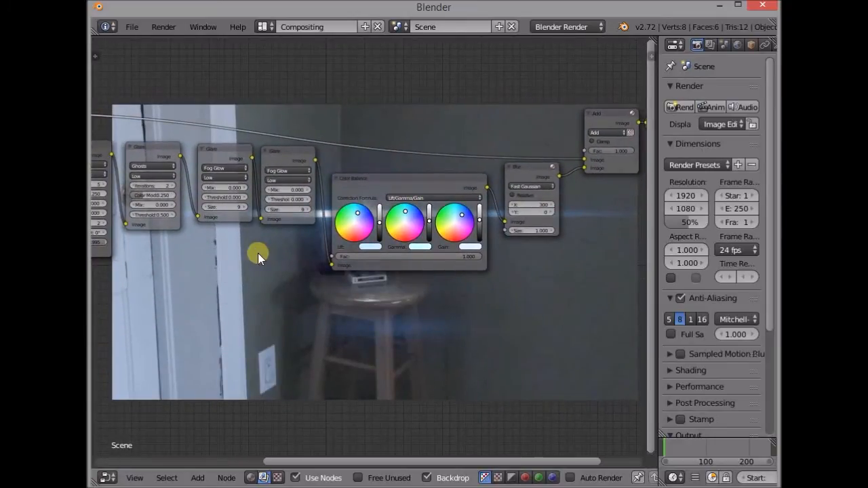
pyautogui.moveTo(257, 253); pyautogui.dragTo(310, 229, button='middle')
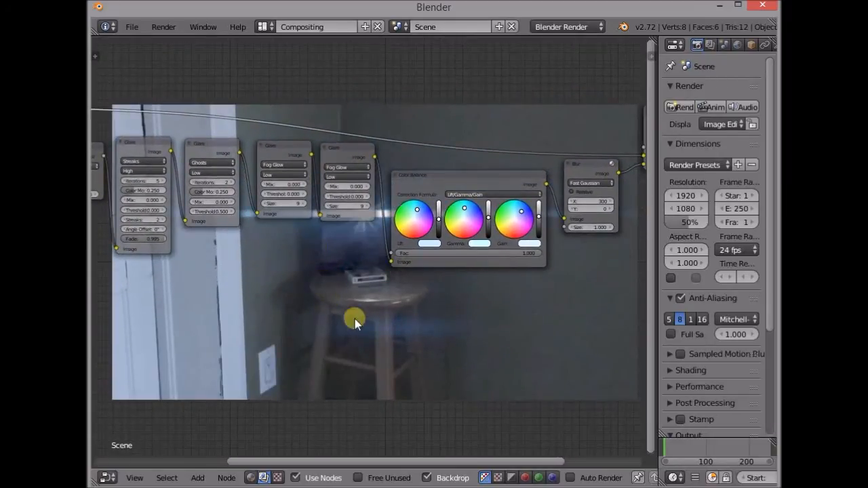
pyautogui.moveTo(358, 257); pyautogui.dragTo(342, 314, button='middle')
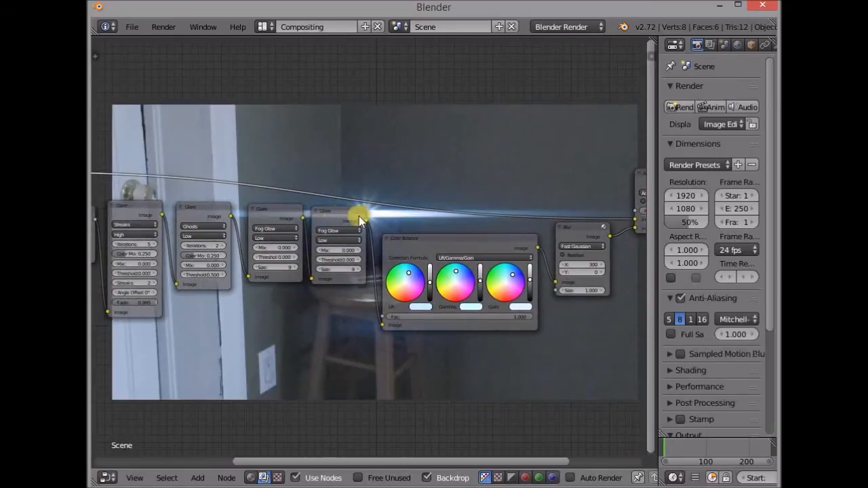
pyautogui.moveTo(397, 226); pyautogui.dragTo(254, 264, button='middle')
pyautogui.moveTo(547, 300); pyautogui.dragTo(519, 307, button='middle')
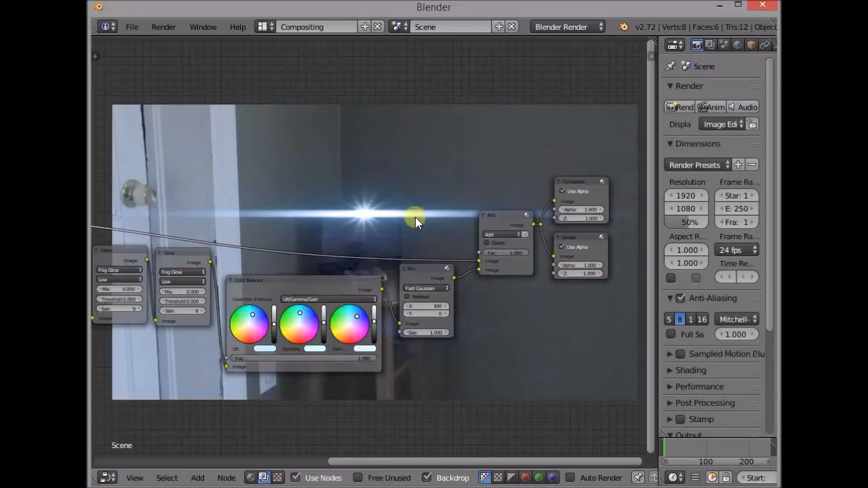
pyautogui.moveTo(413, 377); pyautogui.dragTo(451, 364, button='middle')
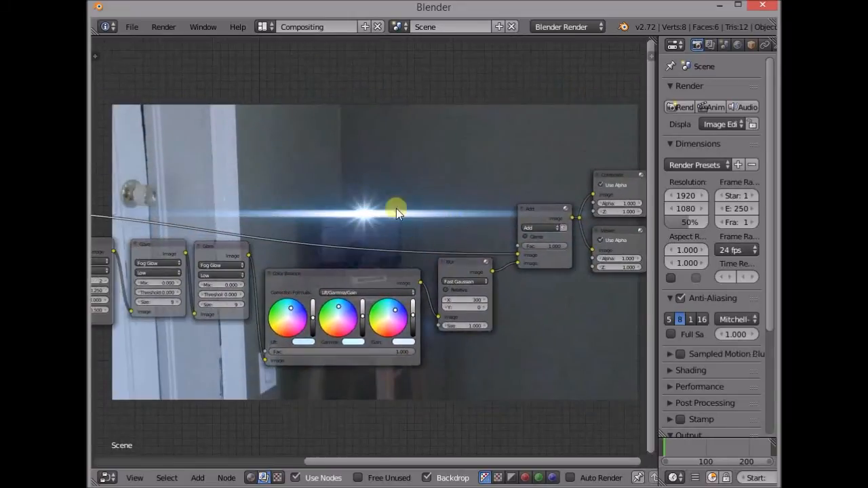
pyautogui.moveTo(389, 235); pyautogui.dragTo(358, 231, button='middle')
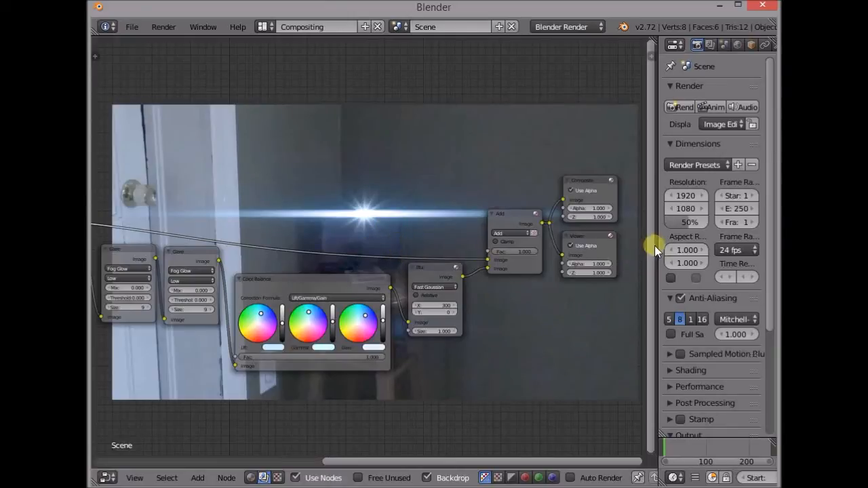
# Step: Widen the render properties area and set the animation's end frame to 277
pyautogui.moveTo(654, 244); pyautogui.dragTo(612, 248)
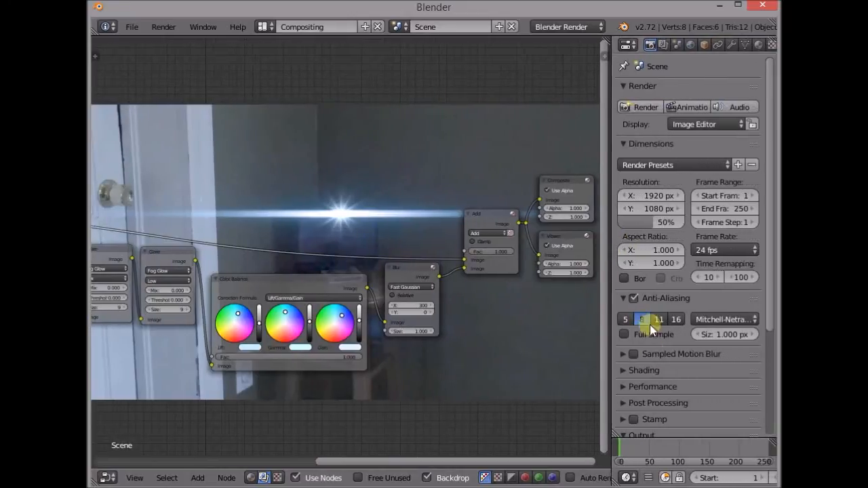
pyautogui.moveTo(672, 462); pyautogui.dragTo(698, 464)
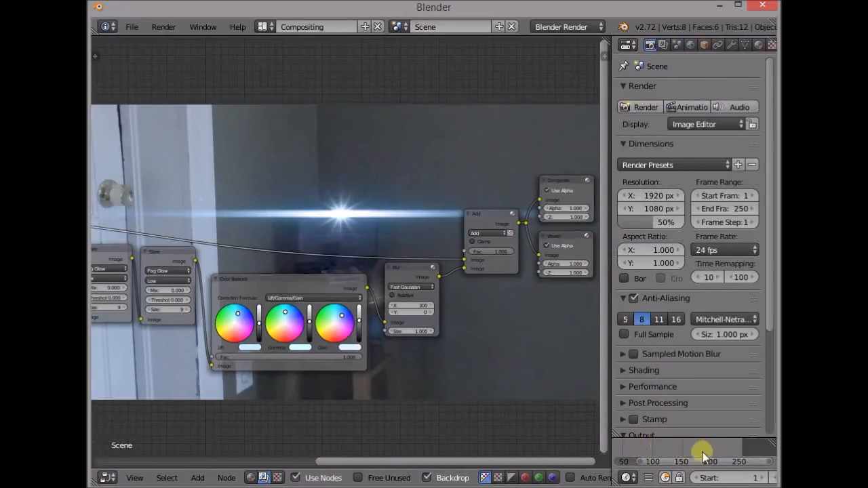
pyautogui.scroll(-5, 700, 474)
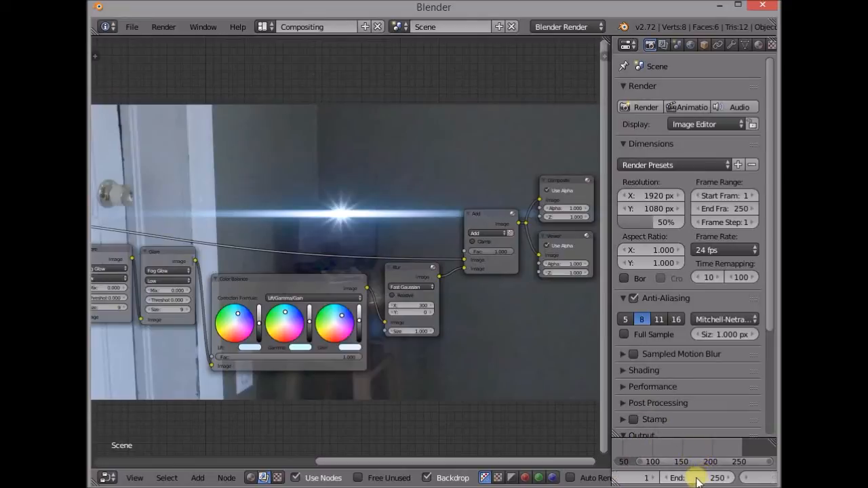
pyautogui.click(698, 478)
pyautogui.write('277')
pyautogui.press('Return')
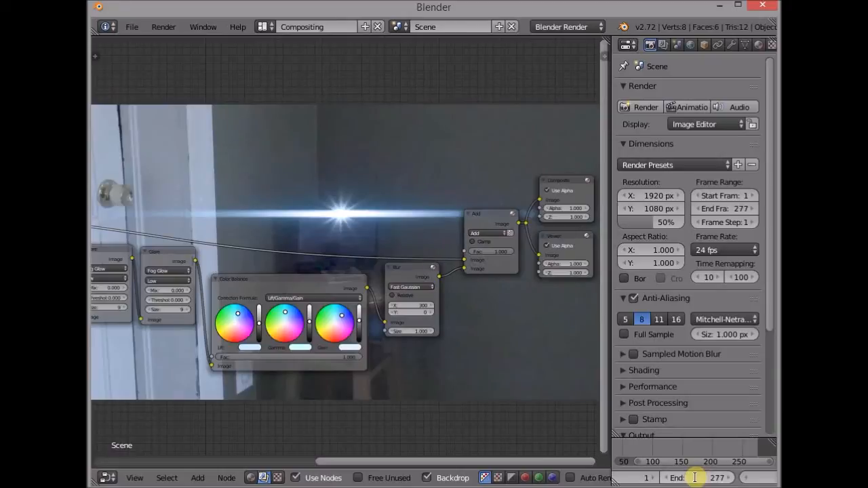
# Step: Go to the end of the frame range and step forward to frame 279 to check where the clip's footage ends
pyautogui.click(757, 441)
pyautogui.scroll(-3, 739, 474)
pyautogui.click(753, 477)
pyautogui.click(753, 477)
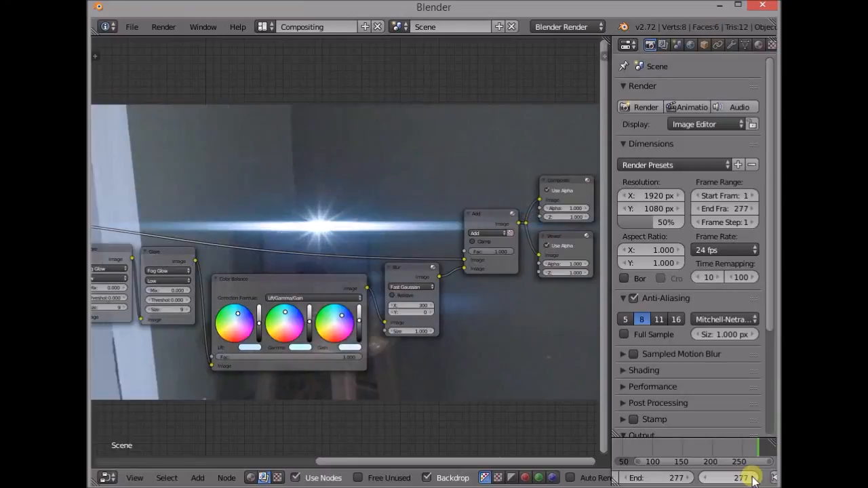
pyautogui.click(752, 478)
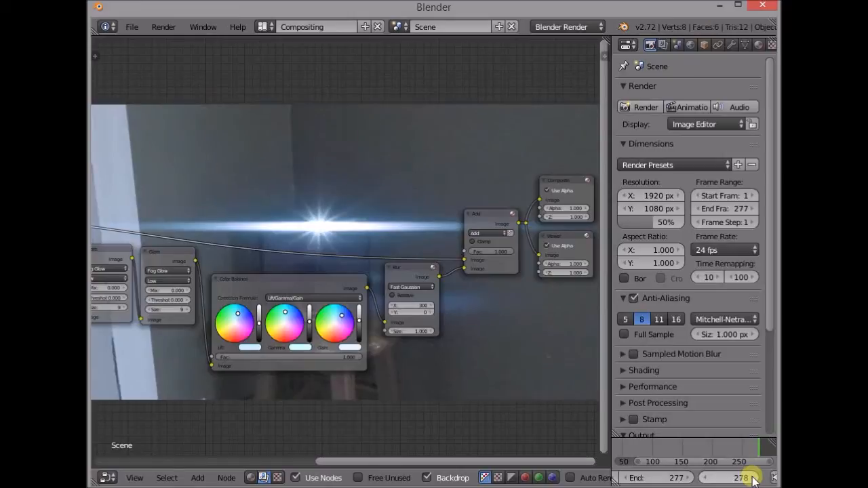
pyautogui.click(754, 479)
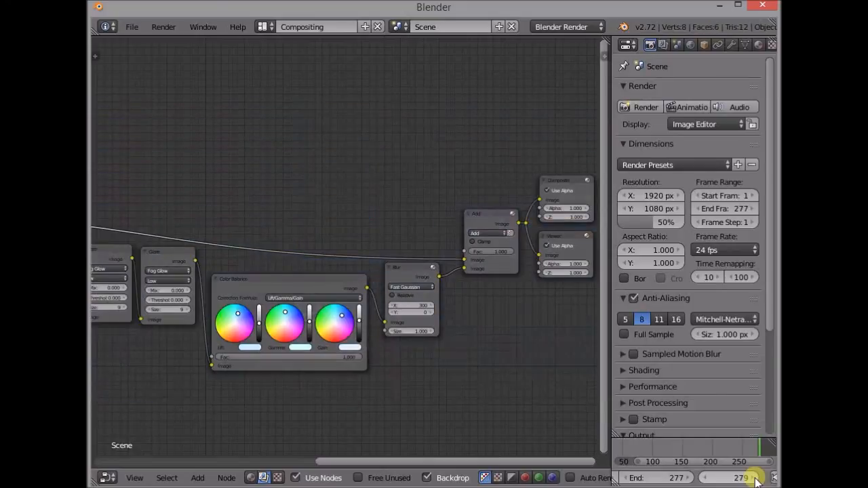
# Step: Step back to frame 278 and set the animation's end frame to 278
pyautogui.click(705, 478)
pyautogui.click(661, 478)
pyautogui.write('278')
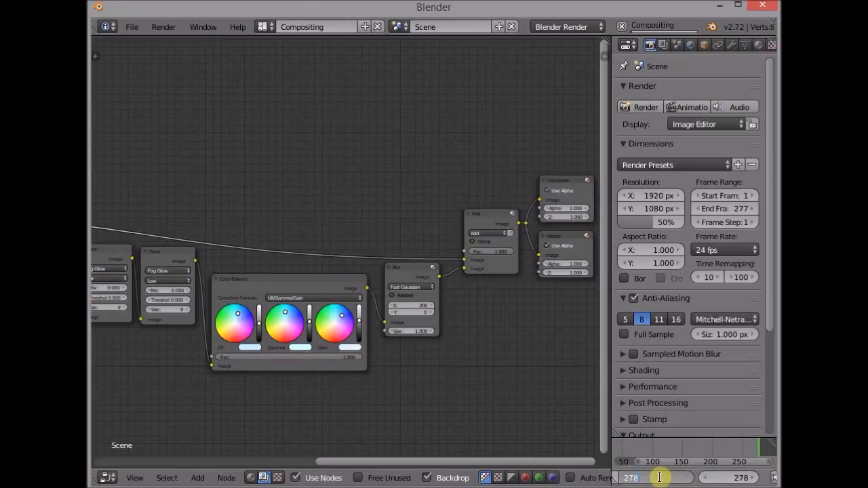
pyautogui.press('Return')
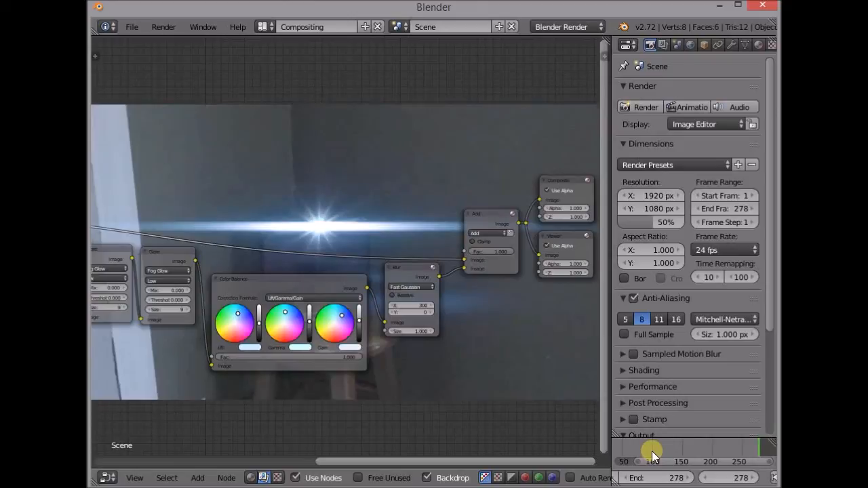
# Step: Place the playhead near the end of the frame range and set the render output's file format to H.264
pyautogui.moveTo(686, 462); pyautogui.dragTo(725, 462)
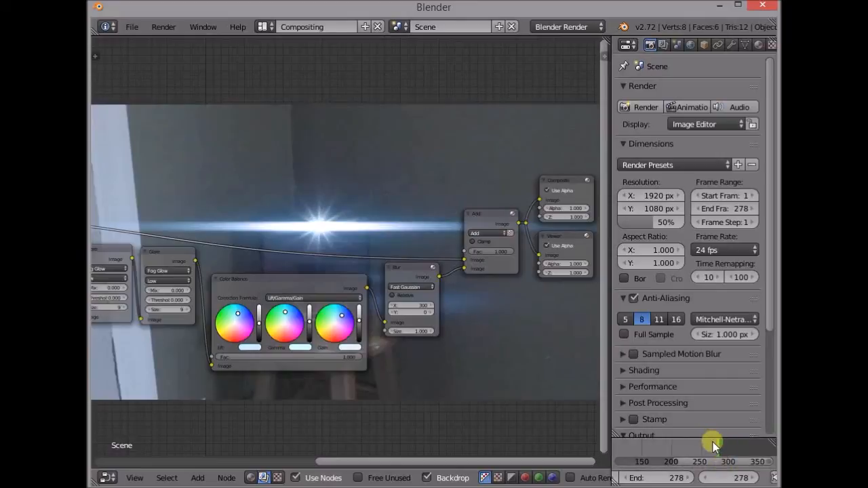
pyautogui.click(717, 448)
pyautogui.scroll(-5, 720, 413)
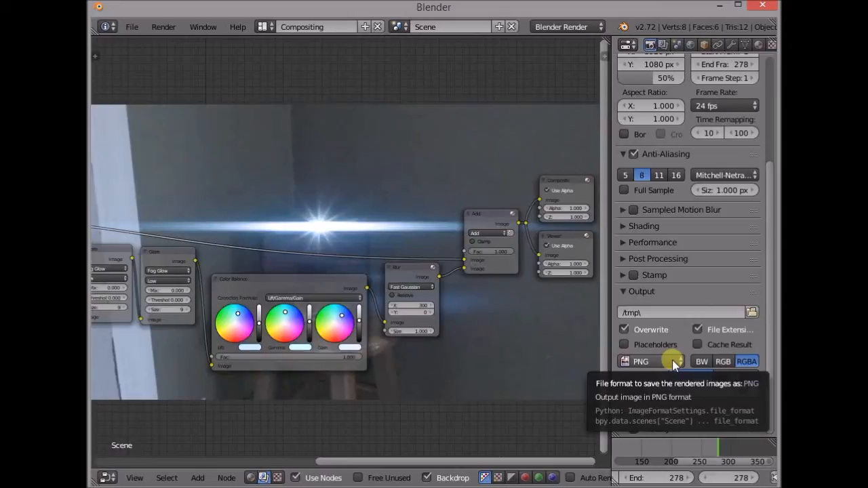
pyautogui.click(675, 359)
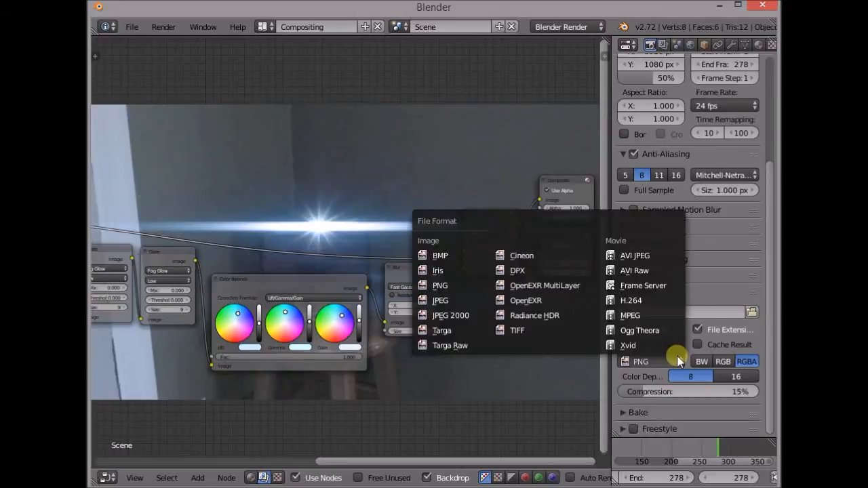
pyautogui.click(648, 299)
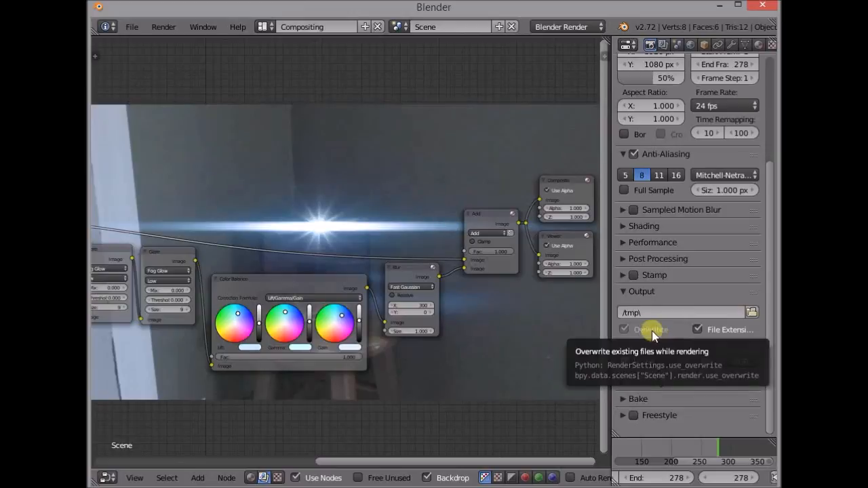
# Step: Set the render output path to the Tutorials folder with the file name "Lens flare"
pyautogui.click(752, 313)
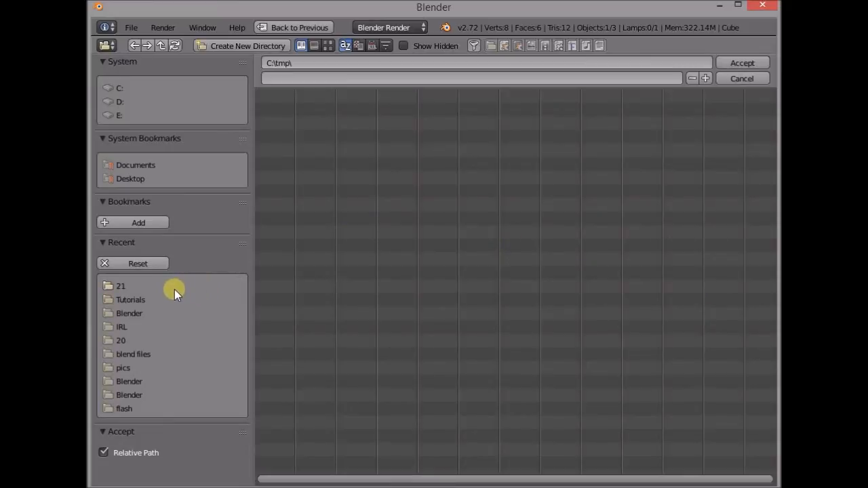
pyautogui.click(152, 298)
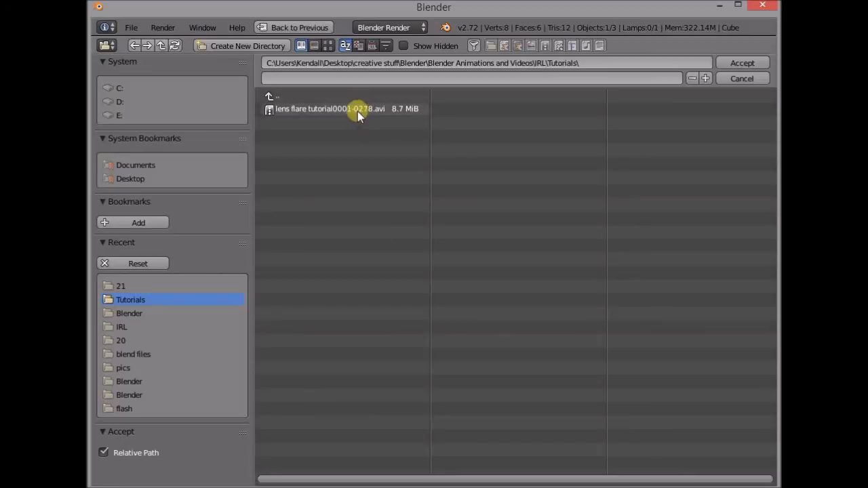
pyautogui.click(386, 77)
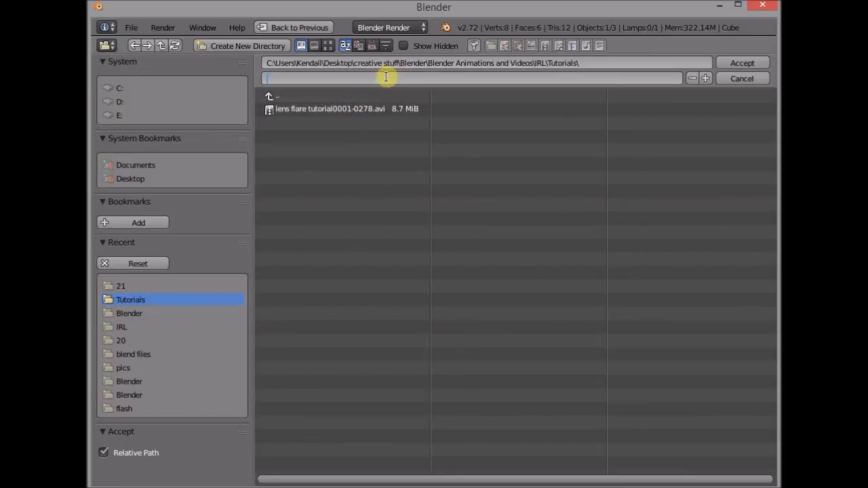
pyautogui.write('Lens flare')
pyautogui.click(742, 63)
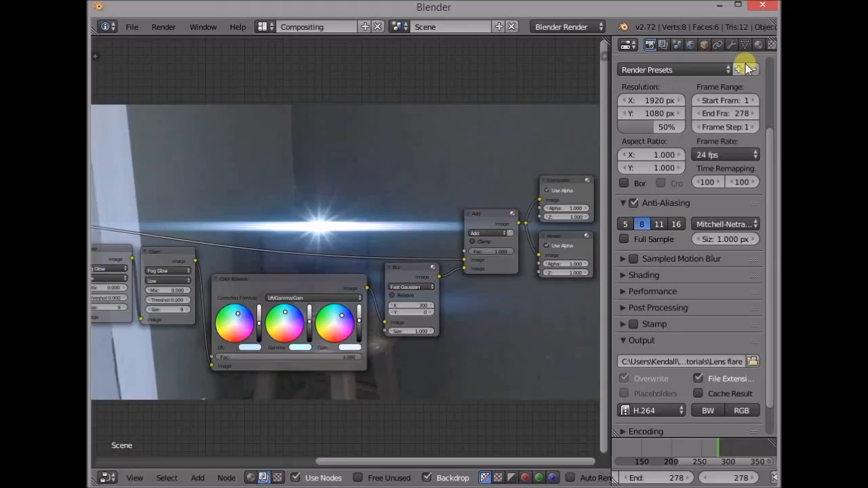
# Step: Set the render resolution scale to 100%
pyautogui.scroll(3, 722, 329)
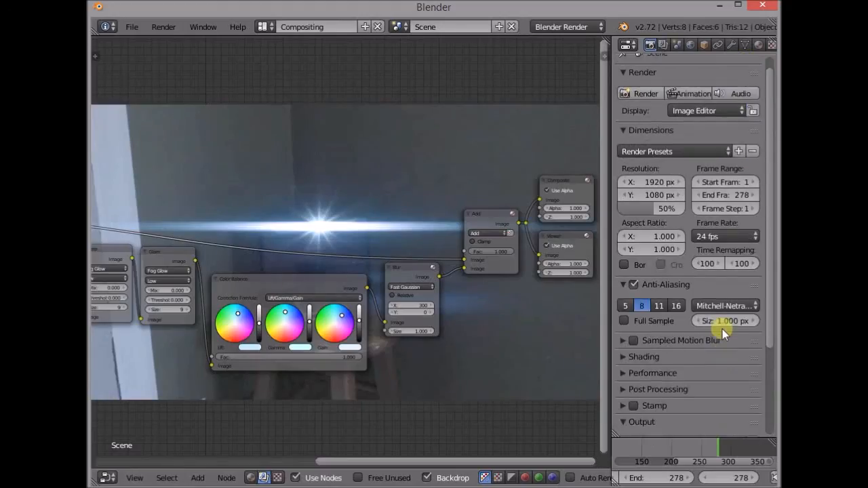
pyautogui.click(655, 211)
pyautogui.moveTo(673, 213); pyautogui.dragTo(679, 213)
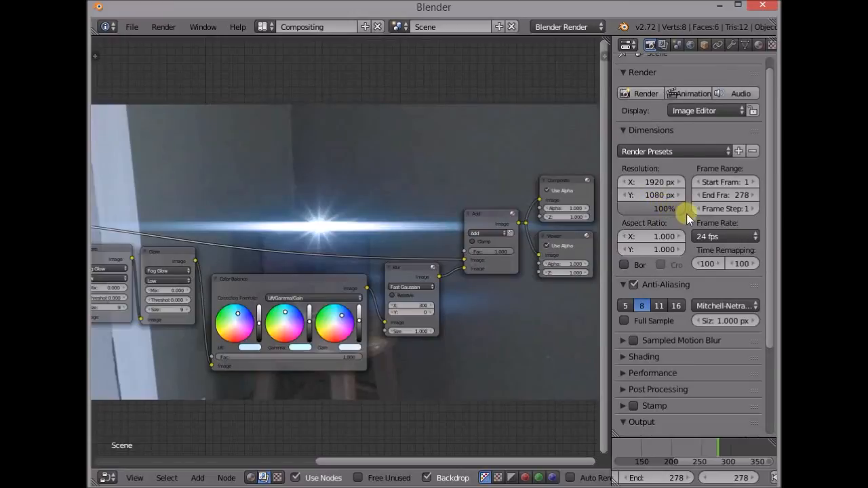
pyautogui.scroll(-5, 686, 213)
pyautogui.scroll(6, 700, 266)
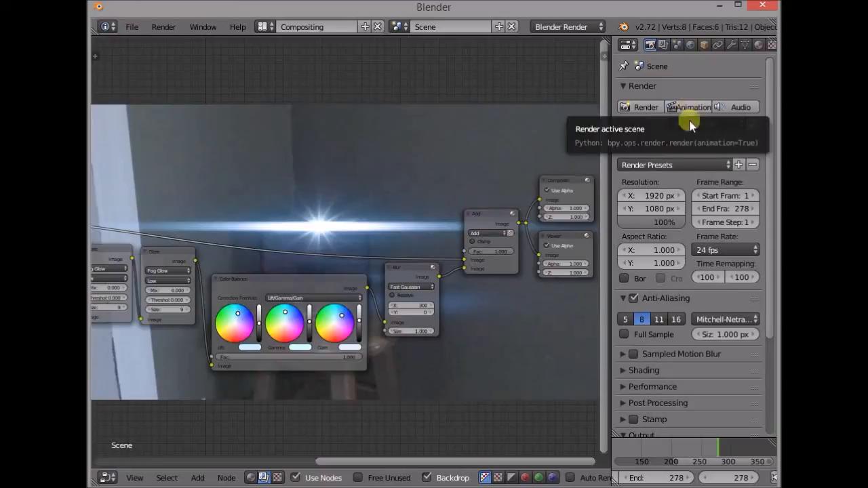
pyautogui.moveTo(400, 197); pyautogui.dragTo(365, 218, button='middle')
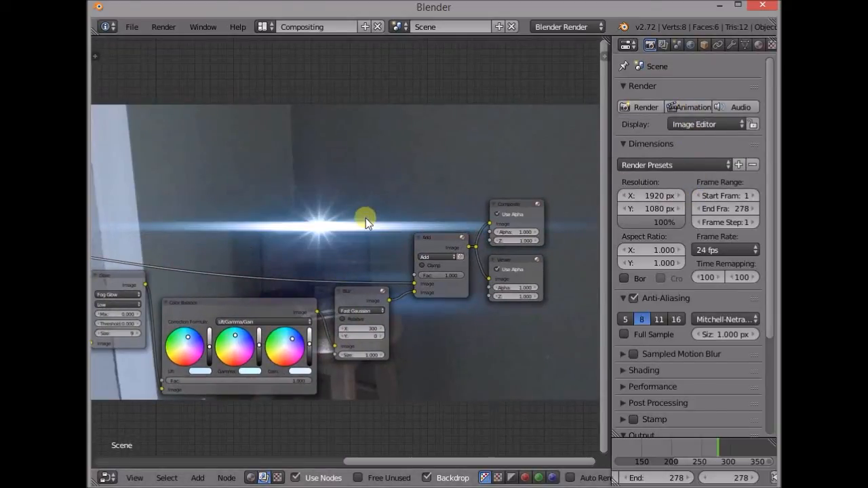
pyautogui.scroll(-4, 361, 218)
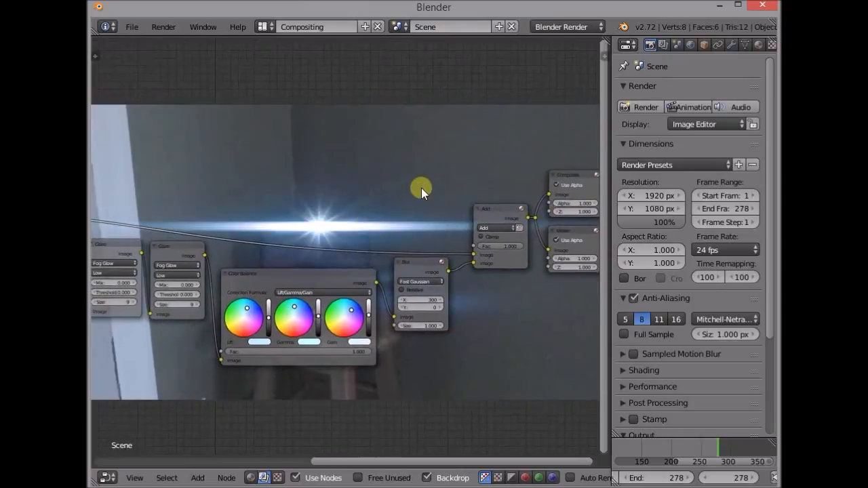
pyautogui.moveTo(465, 266); pyautogui.dragTo(506, 186, button='middle')
pyautogui.moveTo(427, 273); pyautogui.dragTo(484, 293, button='middle')
pyautogui.moveTo(310, 294); pyautogui.dragTo(256, 376, button='middle')
pyautogui.moveTo(434, 361); pyautogui.dragTo(376, 376, button='middle')
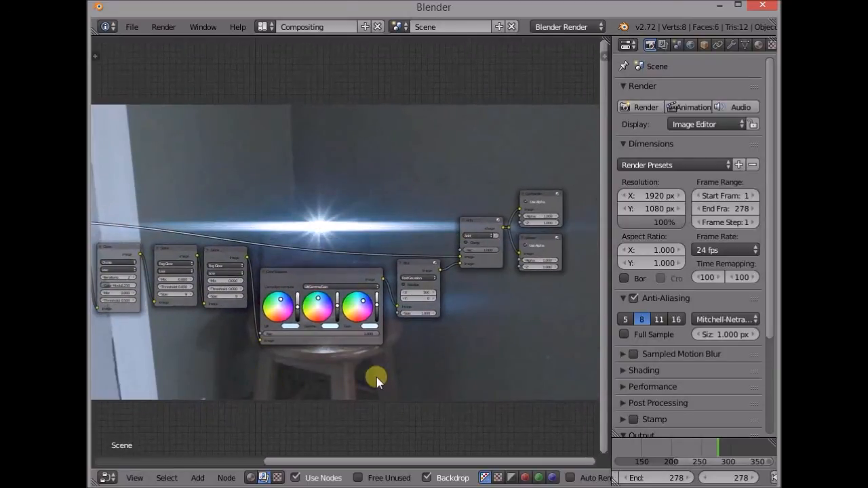